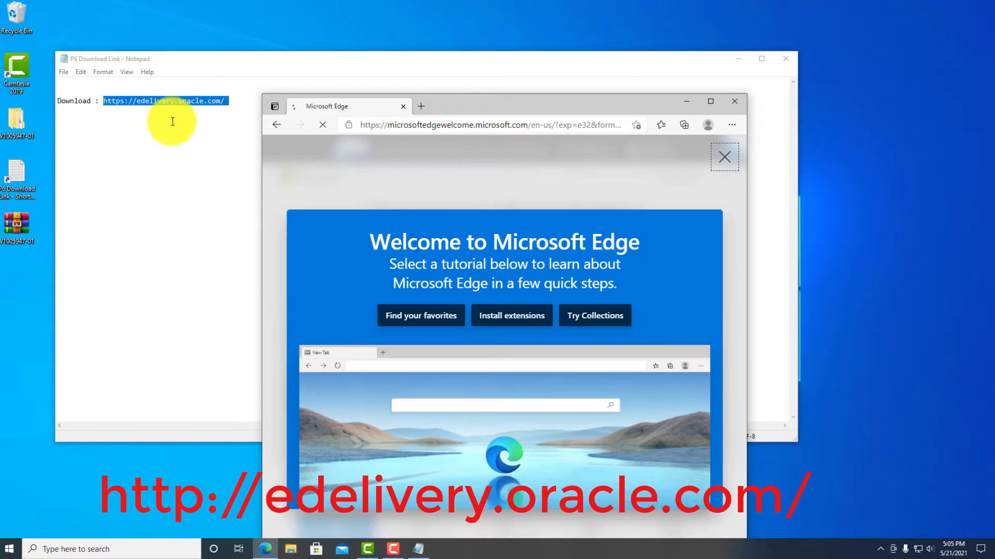
# Step: Load the copied Oracle Software Delivery Cloud link in a maximized Edge window
pyautogui.click(174, 103)
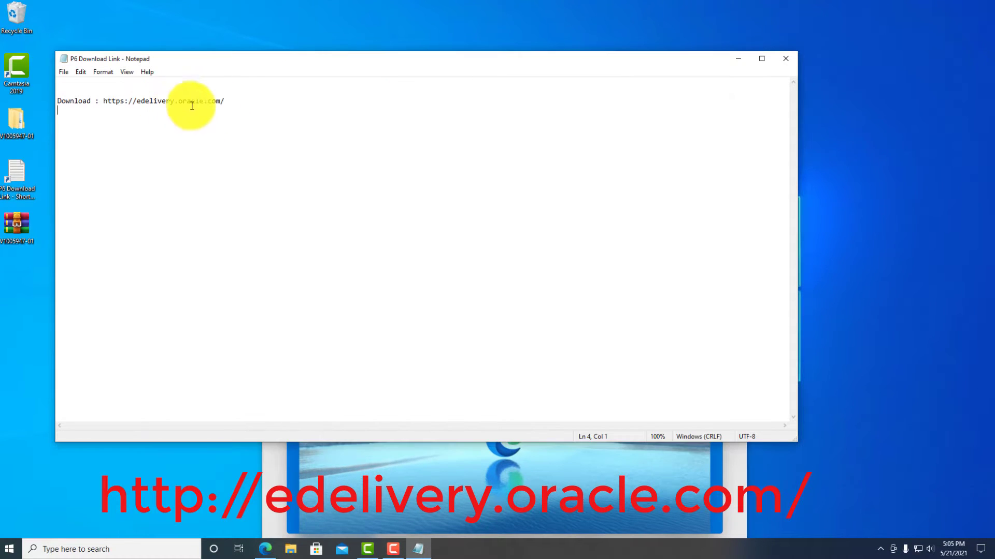
pyautogui.click(356, 467)
pyautogui.click(418, 126)
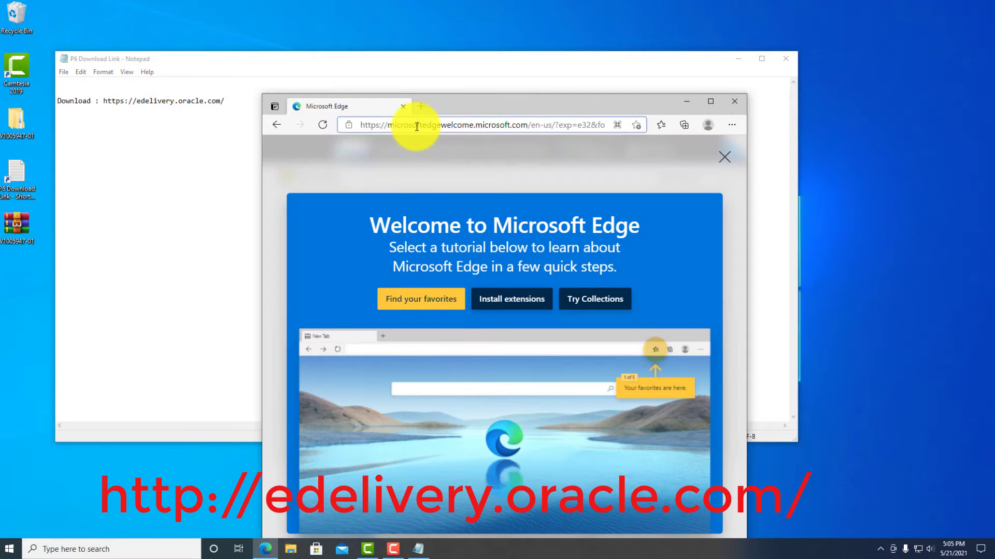
pyautogui.write('https://edelivery.oracle.com/')
pyautogui.press('Return')
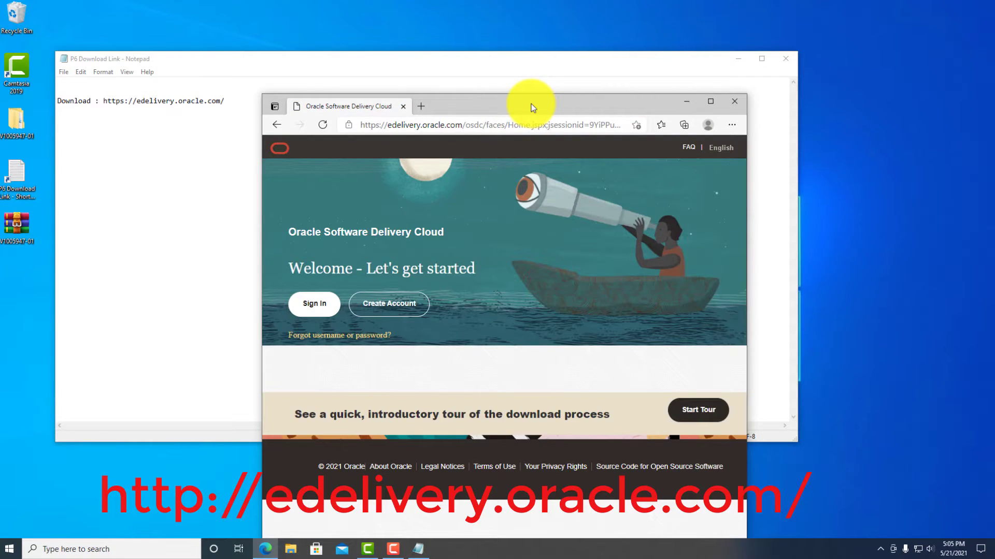
pyautogui.doubleClick(531, 103)
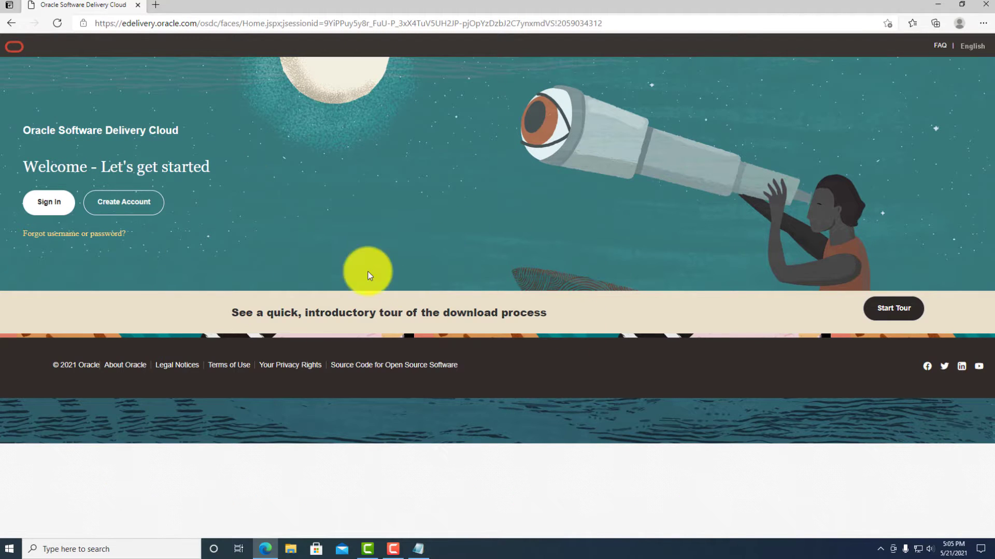
# Step: Sign in to the delivery site with the Oracle account username and password
pyautogui.click(51, 209)
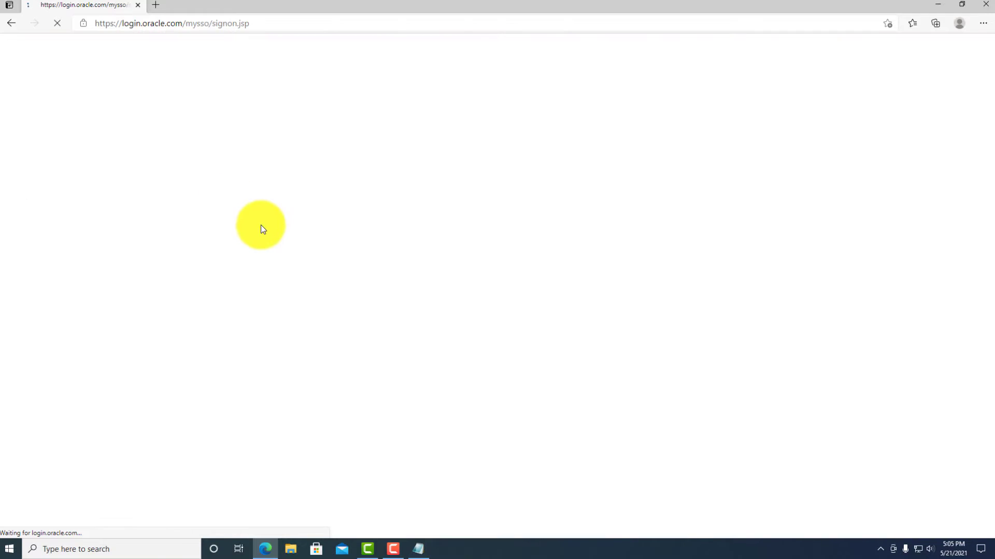
pyautogui.click(7, 26)
pyautogui.click(137, 211)
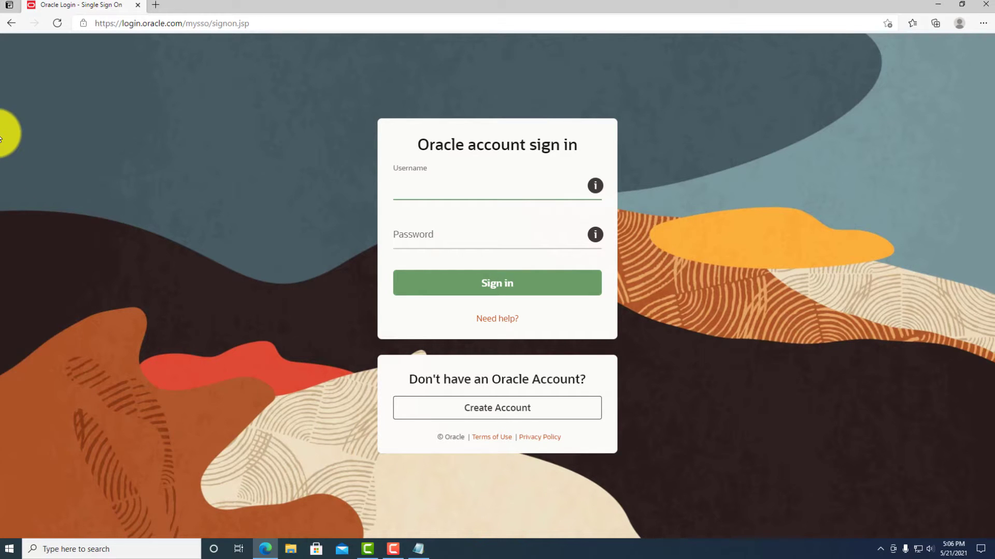
pyautogui.write('***')
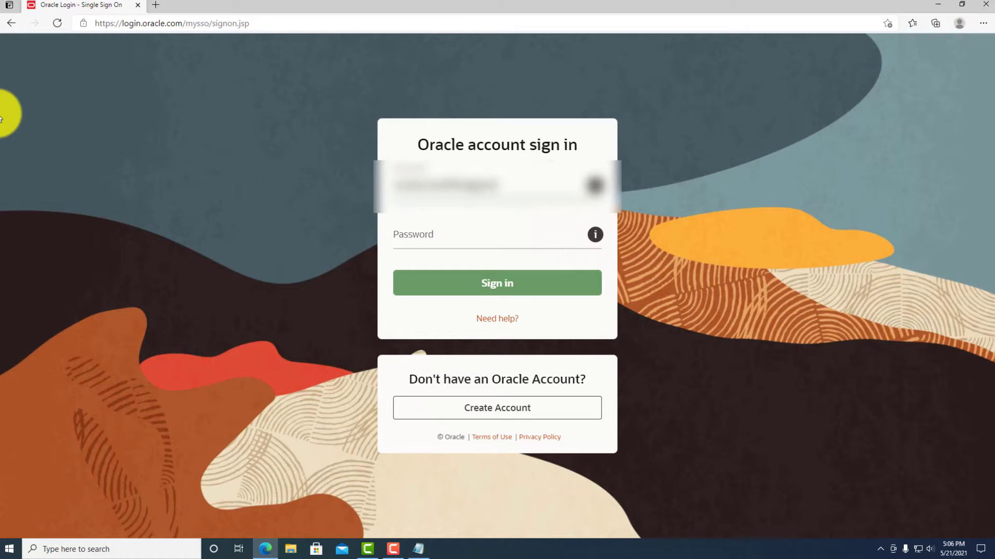
pyautogui.write('***')
pyautogui.press('Tab')
pyautogui.write('*')
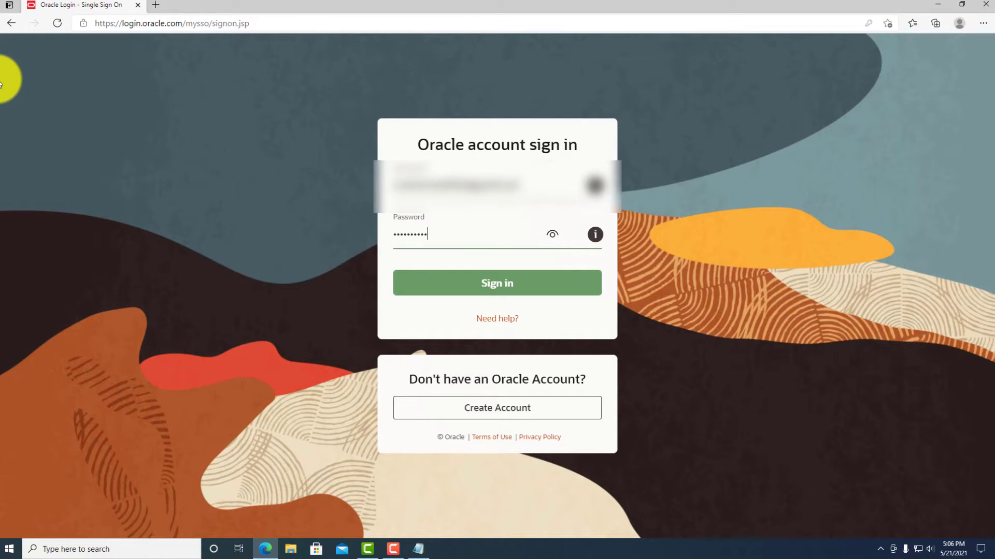
pyautogui.press('Return')
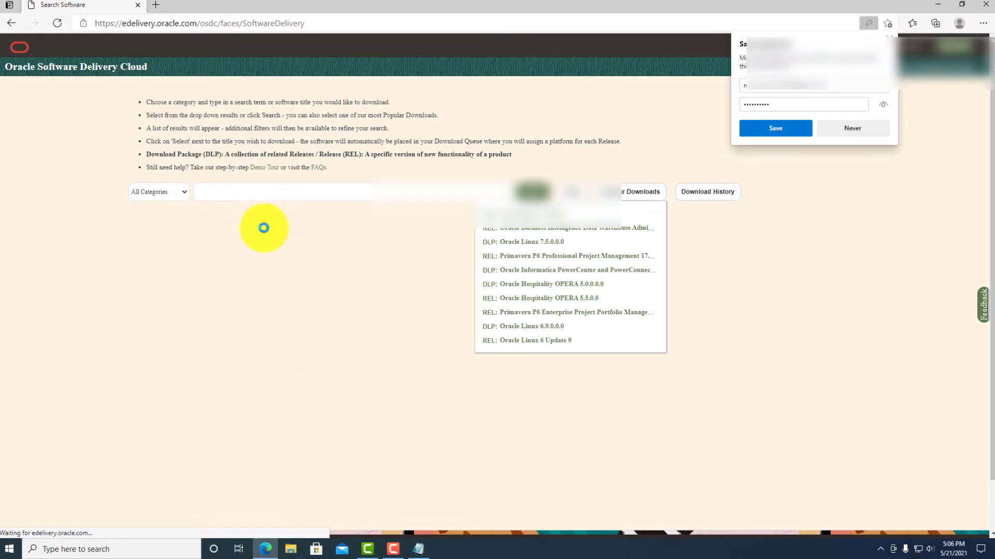
# Step: Decline saving the password and search for Primavera P6 Professional Project Management
pyautogui.click(850, 128)
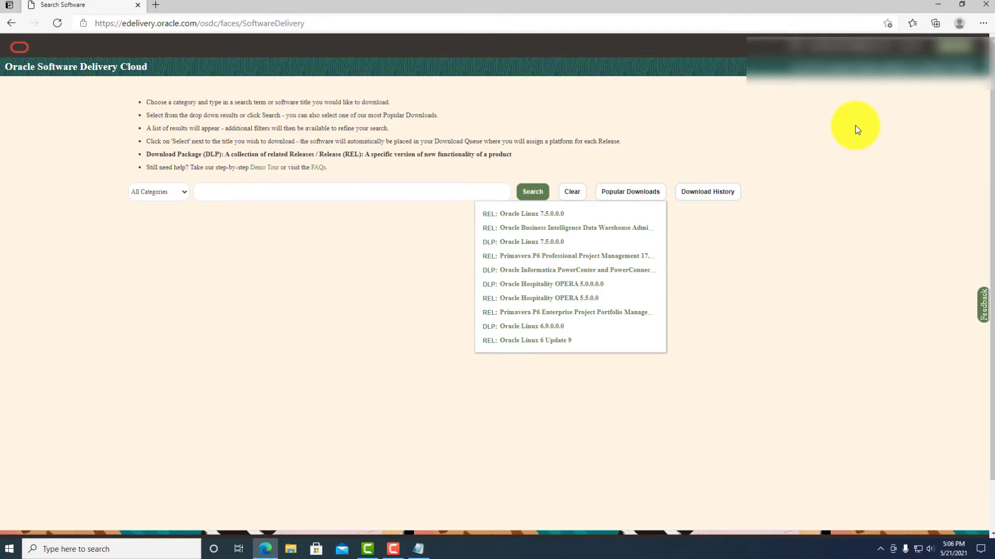
pyautogui.click(365, 192)
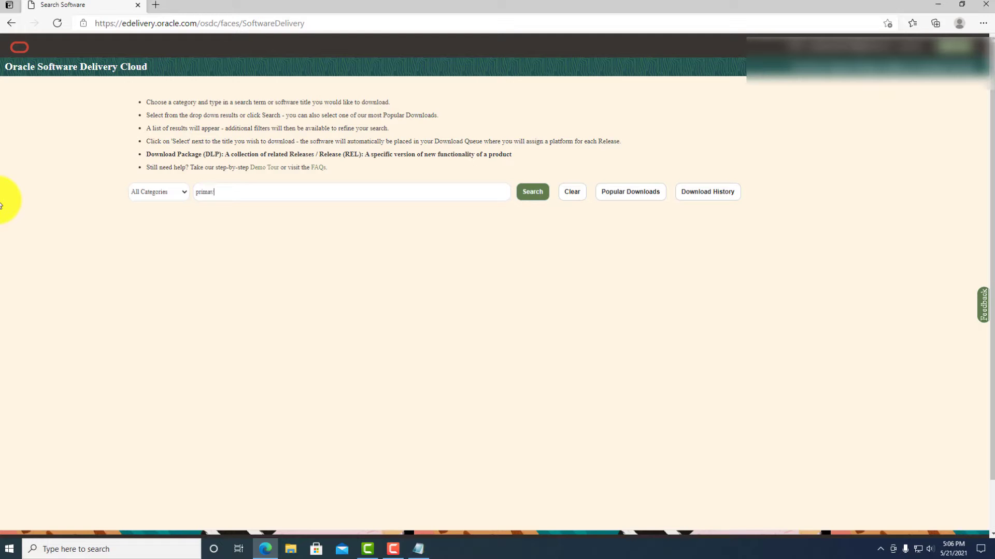
pyautogui.write('p6')
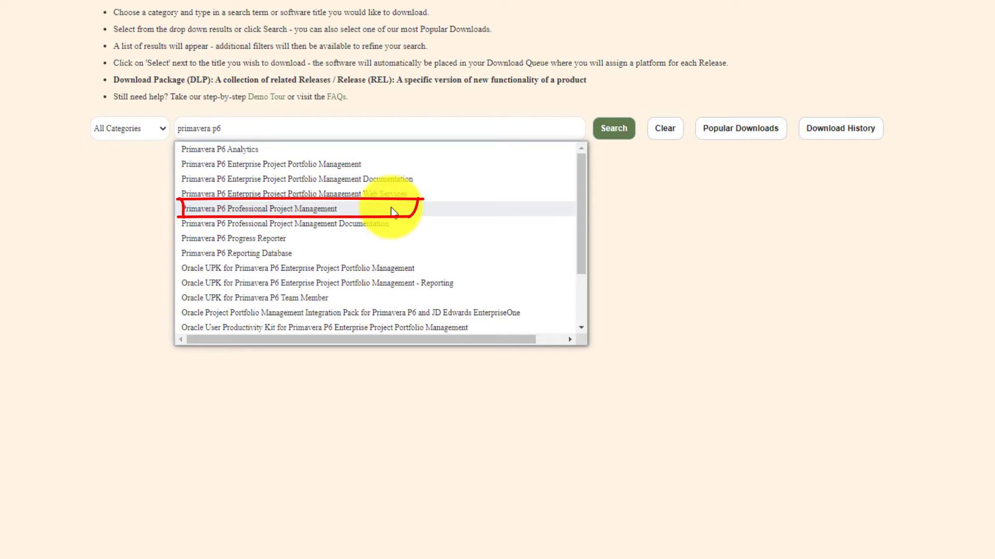
pyautogui.click(235, 208)
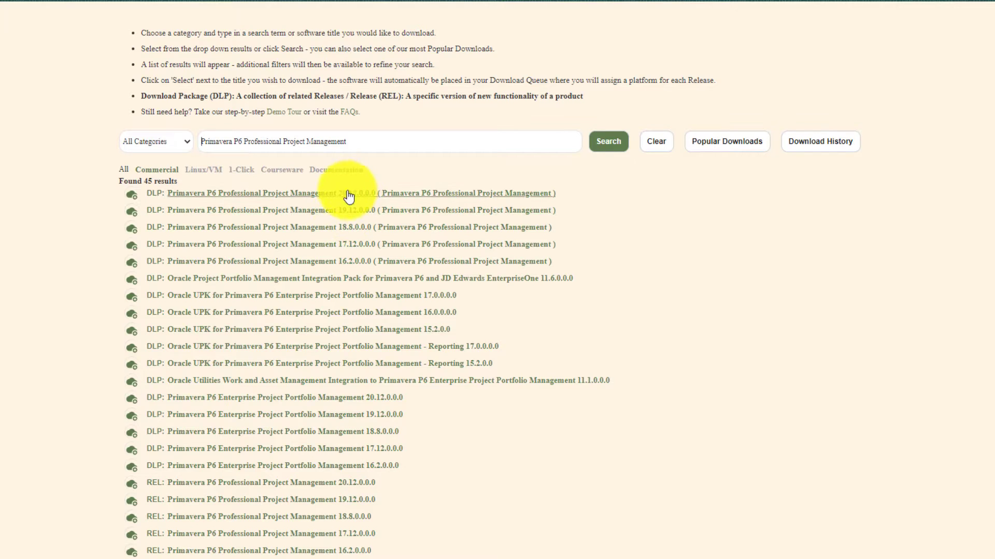
# Step: Add the 20.12.0.0.0 DLP package to the queue and continue to the download queue
pyautogui.click(303, 200)
pyautogui.scroll(-3, 322, 208)
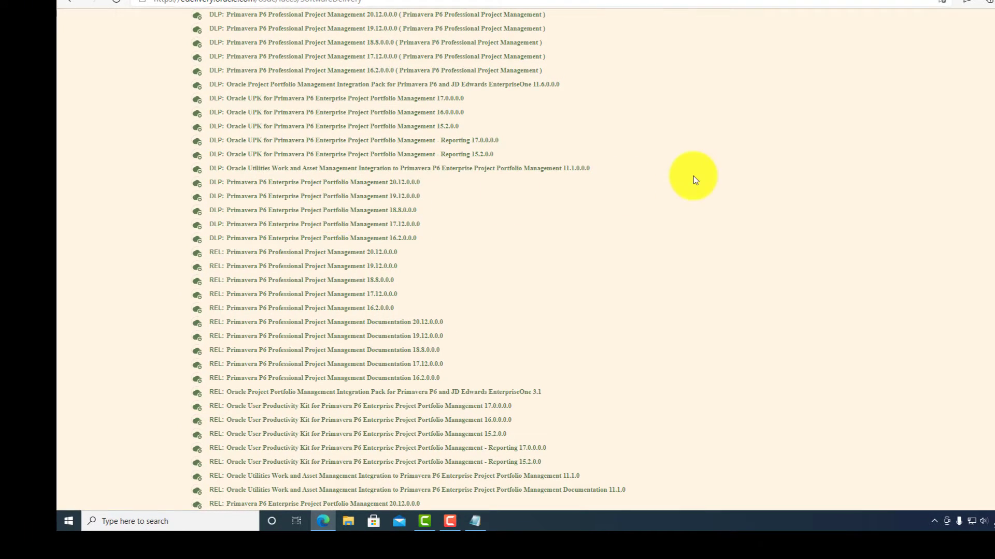
pyautogui.scroll(4, 694, 180)
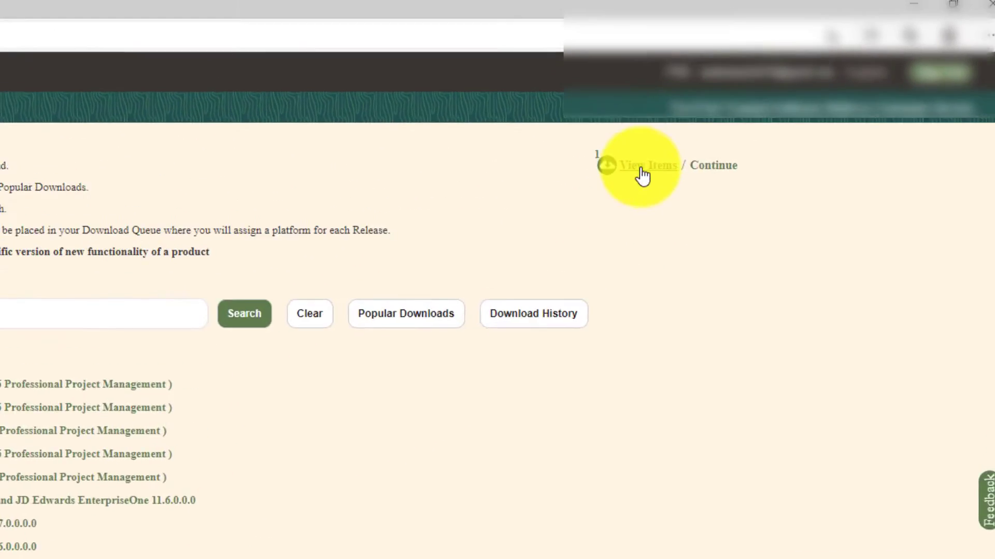
pyautogui.click(827, 79)
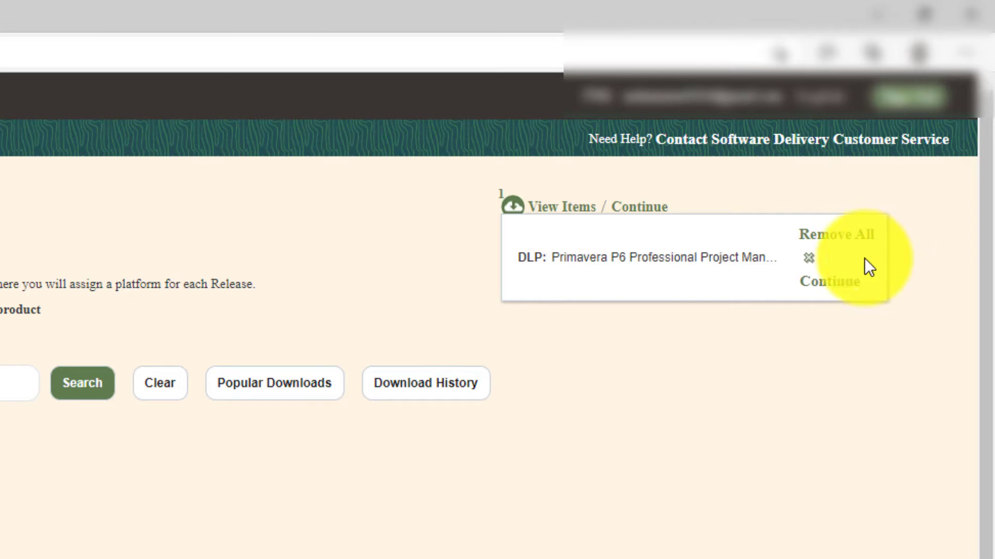
pyautogui.click(834, 282)
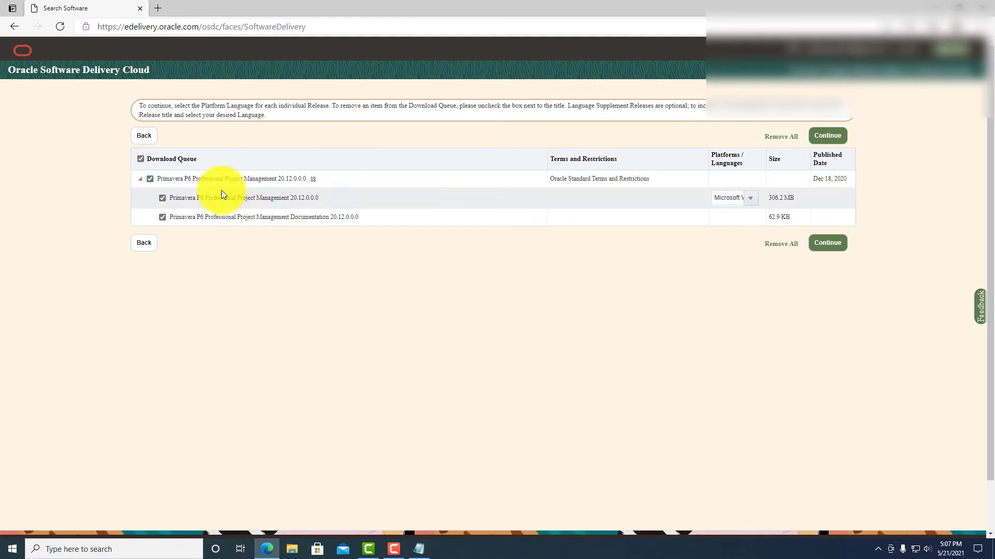
# Step: Read through and accept the Oracle license agreement to reach the file list
pyautogui.click(823, 244)
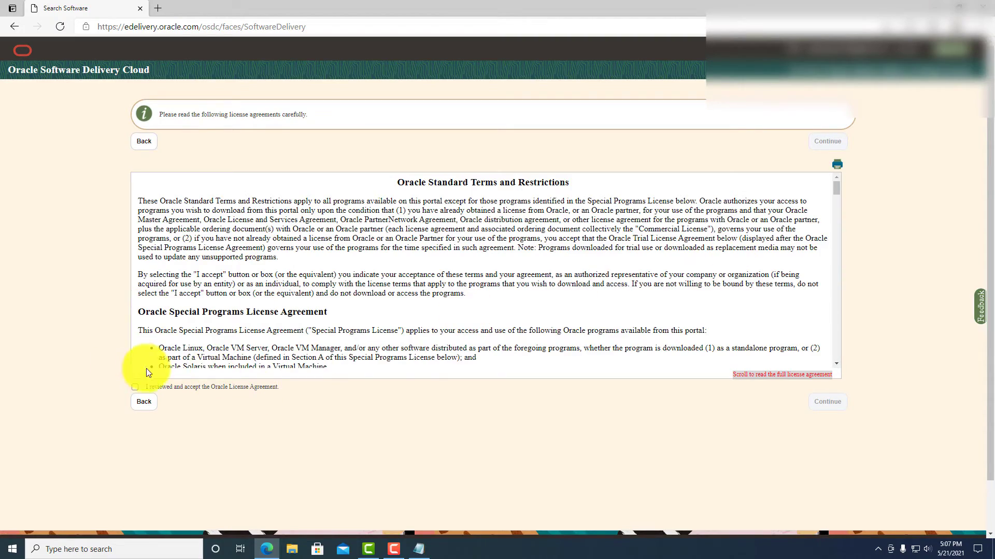
pyautogui.scroll(-10, 706, 235)
pyautogui.scroll(10, 741, 207)
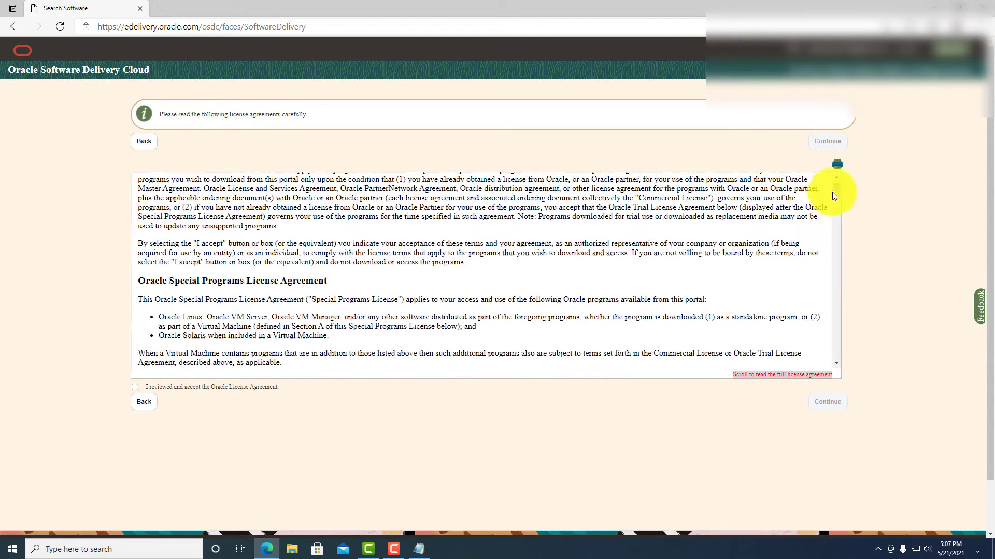
pyautogui.moveTo(837, 166); pyautogui.dragTo(722, 383)
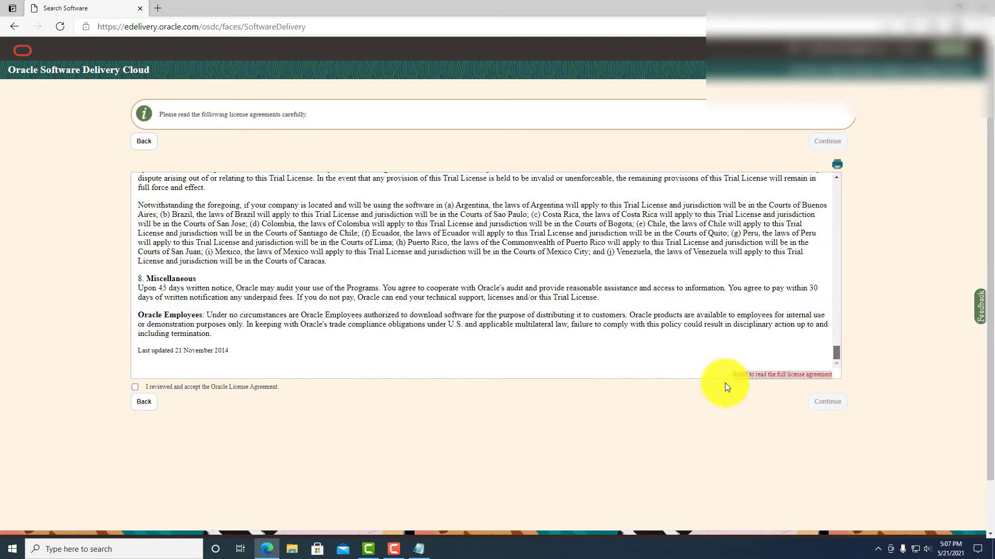
pyautogui.click(134, 388)
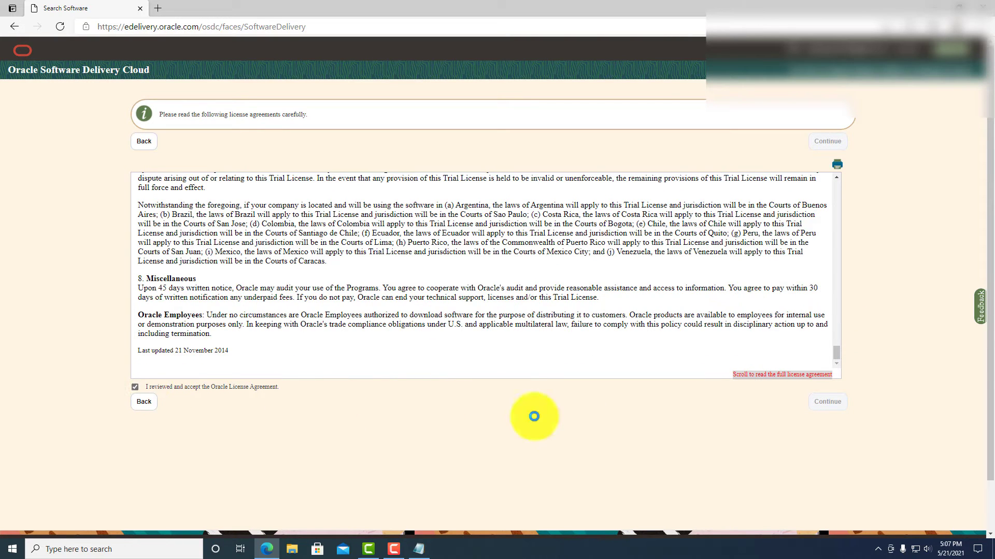
pyautogui.click(823, 410)
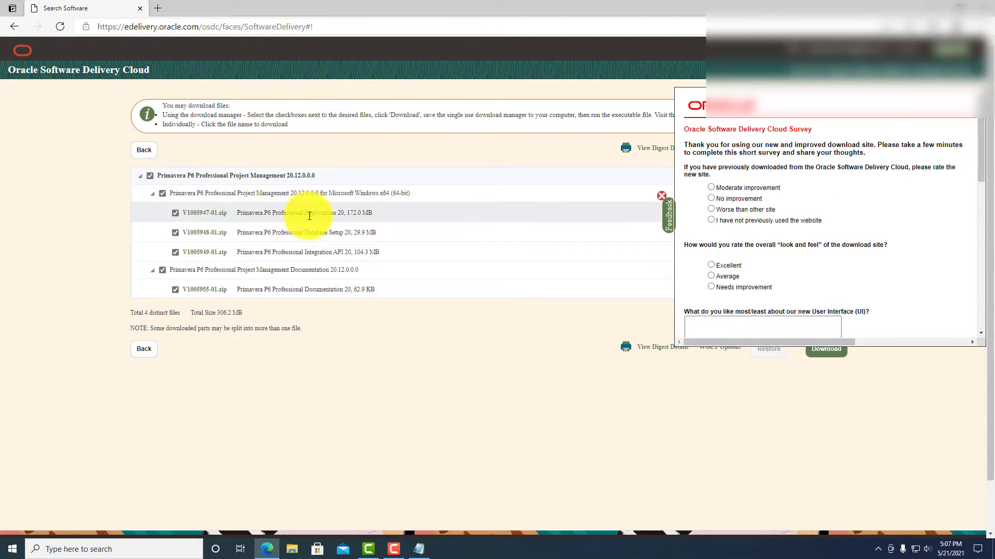
# Step: Download the P6 Professional Applications file V1005947-01.zip, then close the browser
pyautogui.click(390, 213)
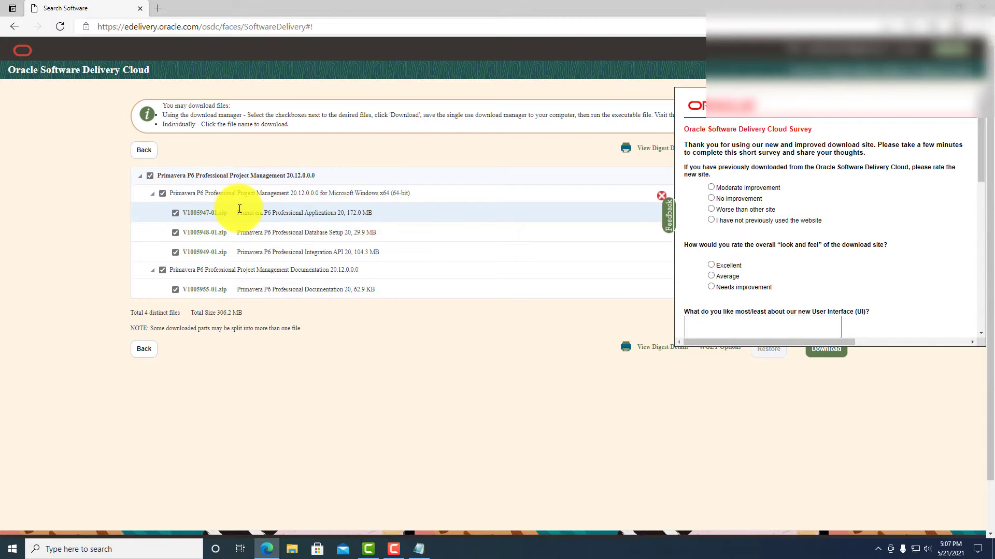
pyautogui.moveTo(241, 213); pyautogui.dragTo(381, 229)
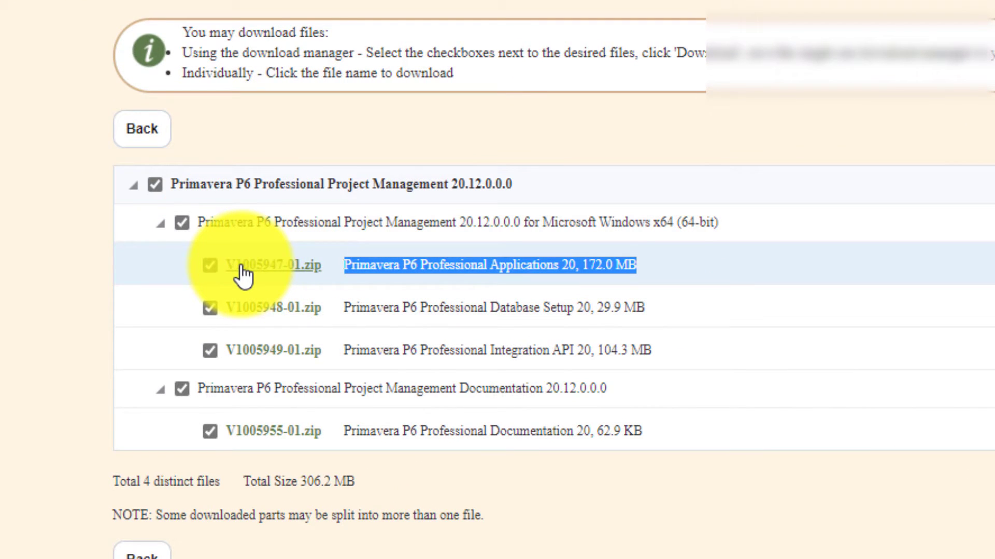
pyautogui.click(240, 267)
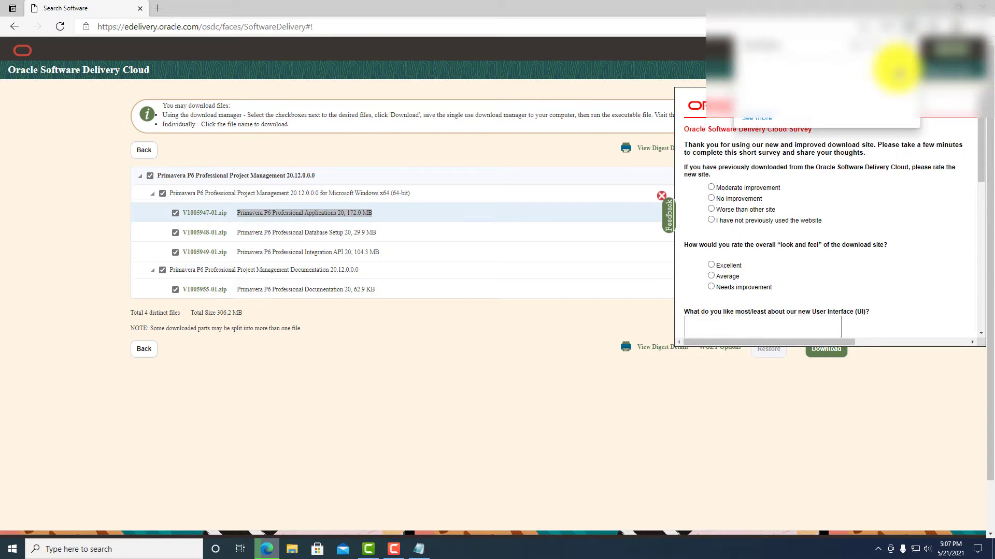
pyautogui.click(980, 6)
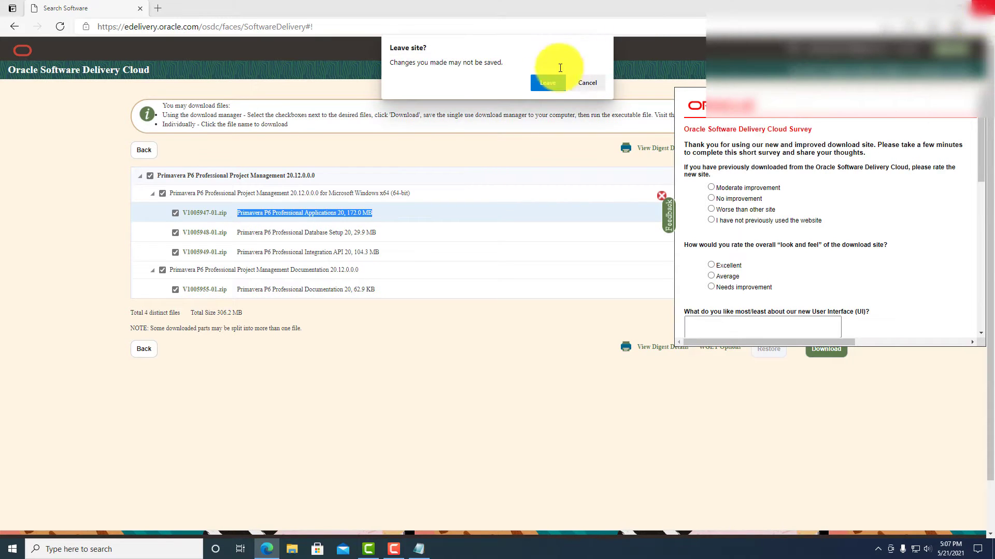
# Step: Extract V1005947-01.zip onto the desktop, overwriting existing files, and open the extracted folder
pyautogui.click(548, 83)
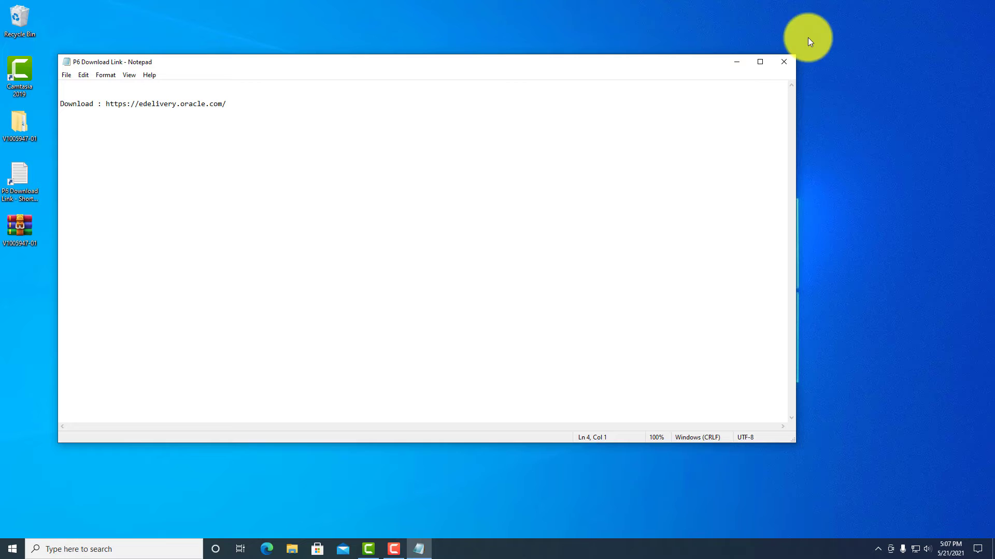
pyautogui.click(736, 62)
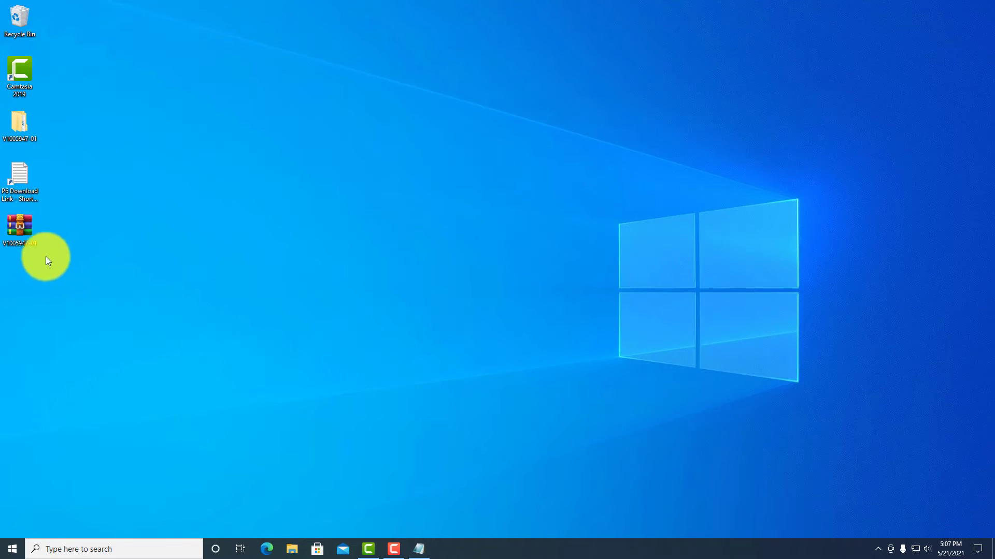
pyautogui.rightClick(23, 233)
pyautogui.click(60, 298)
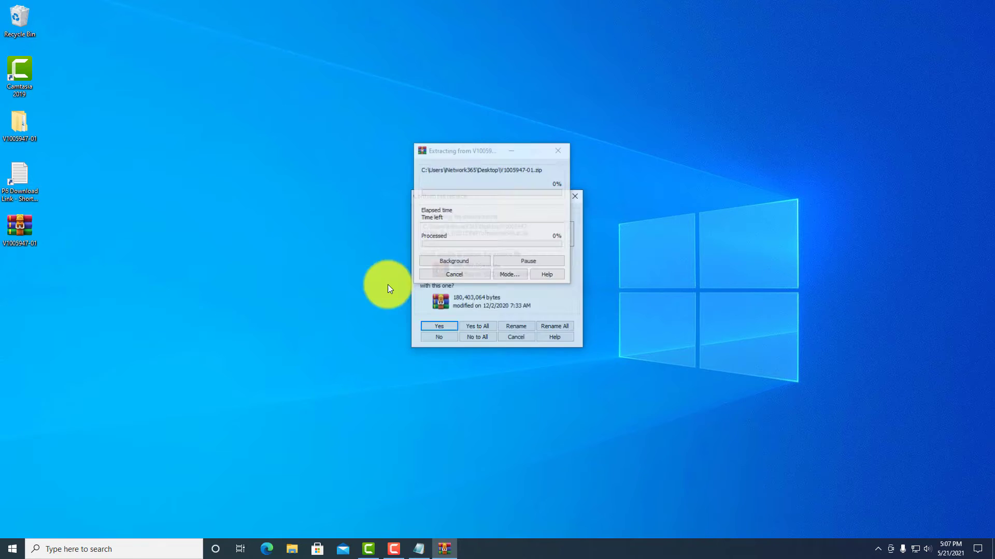
pyautogui.click(481, 326)
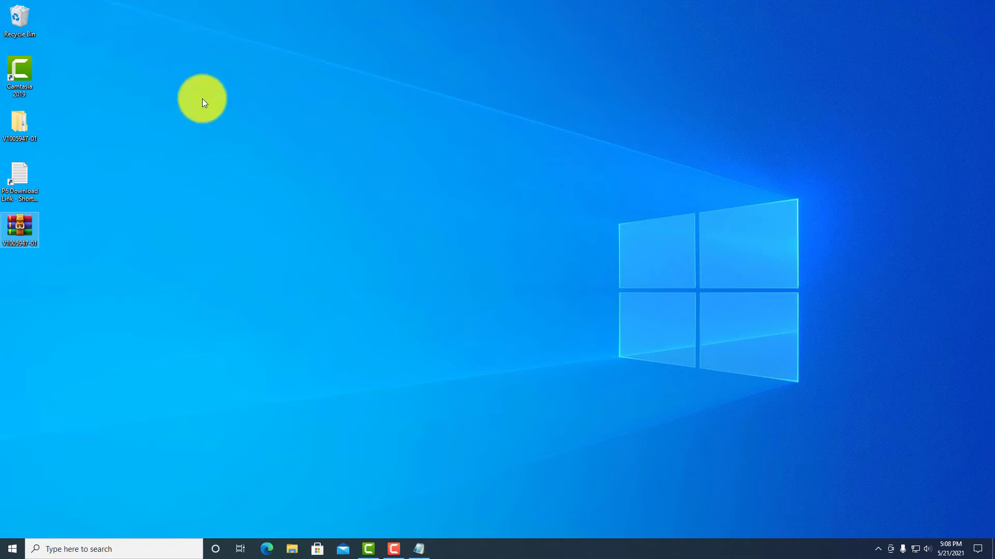
pyautogui.moveTo(37, 136); pyautogui.dragTo(140, 130)
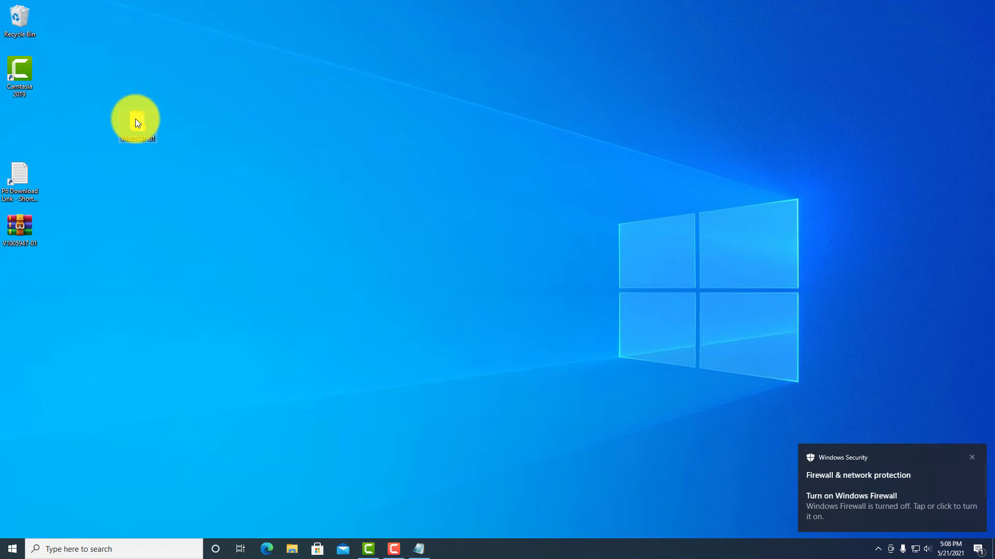
pyautogui.doubleClick(136, 120)
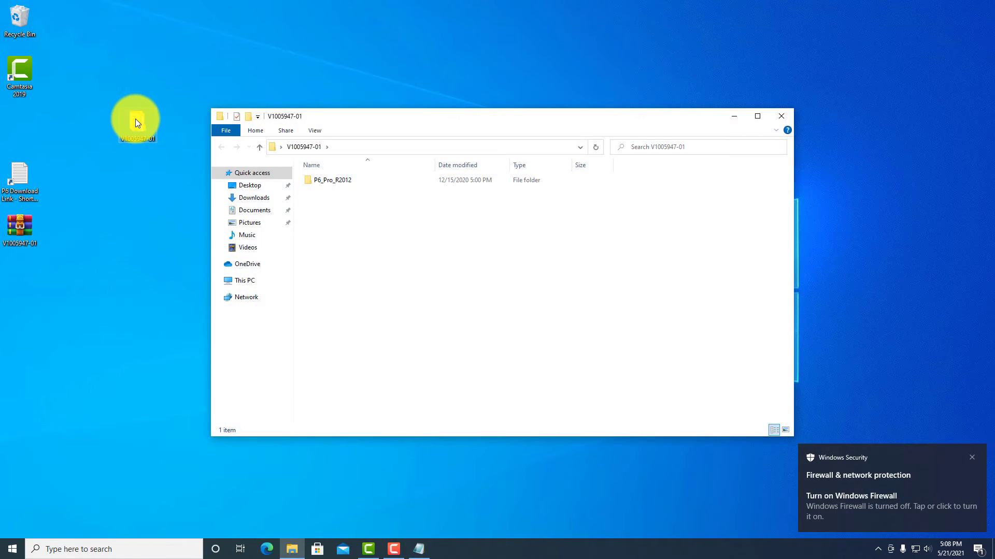
# Step: In P6_Pro_R2012, extract P6ProfessionalSetup to its own folder and launch P6ProfessionalSetup.exe
pyautogui.doubleClick(340, 180)
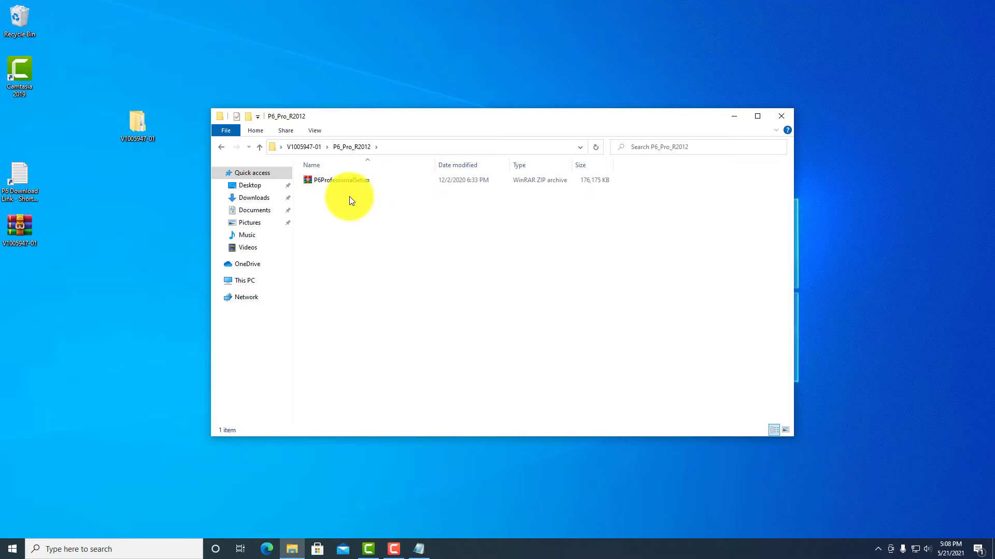
pyautogui.rightClick(338, 181)
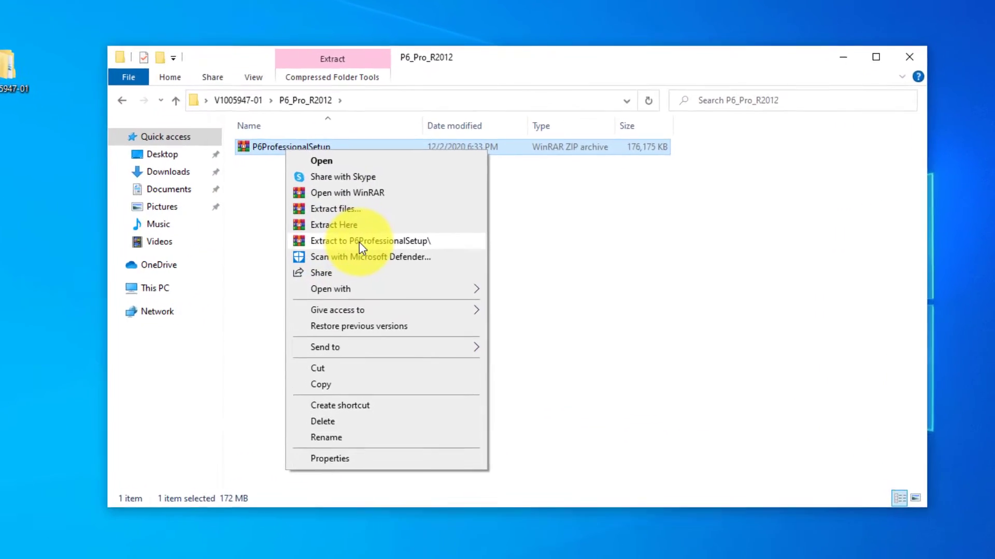
pyautogui.click(365, 247)
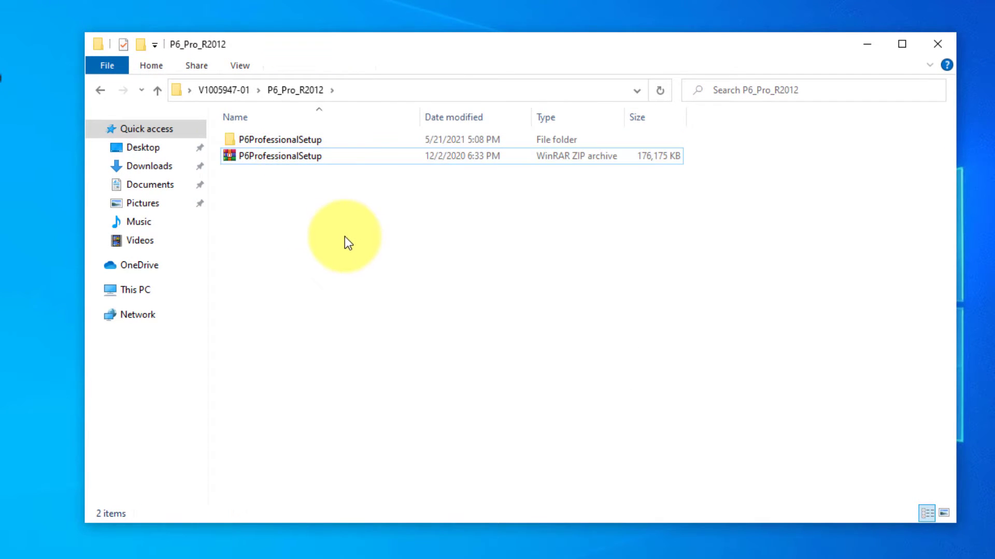
pyautogui.doubleClick(247, 144)
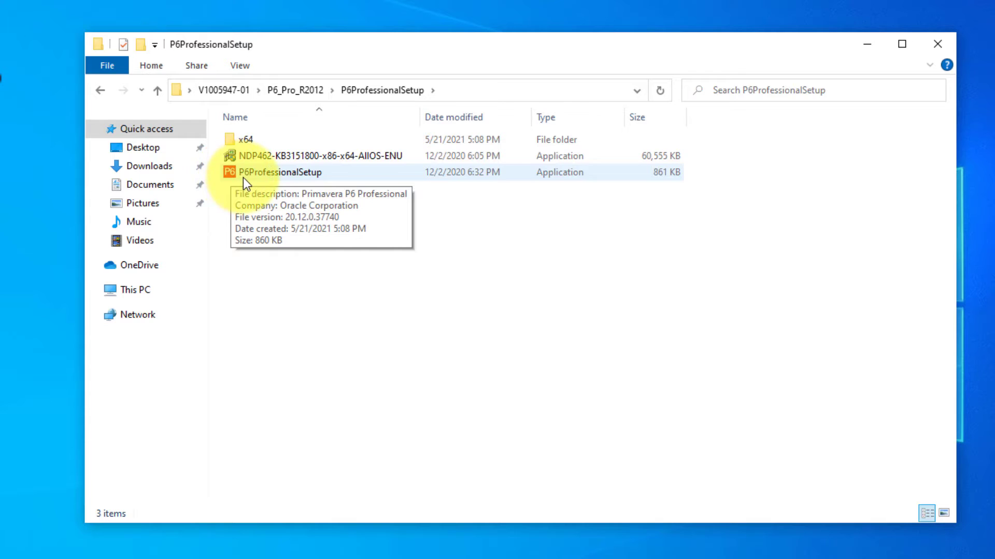
pyautogui.doubleClick(288, 178)
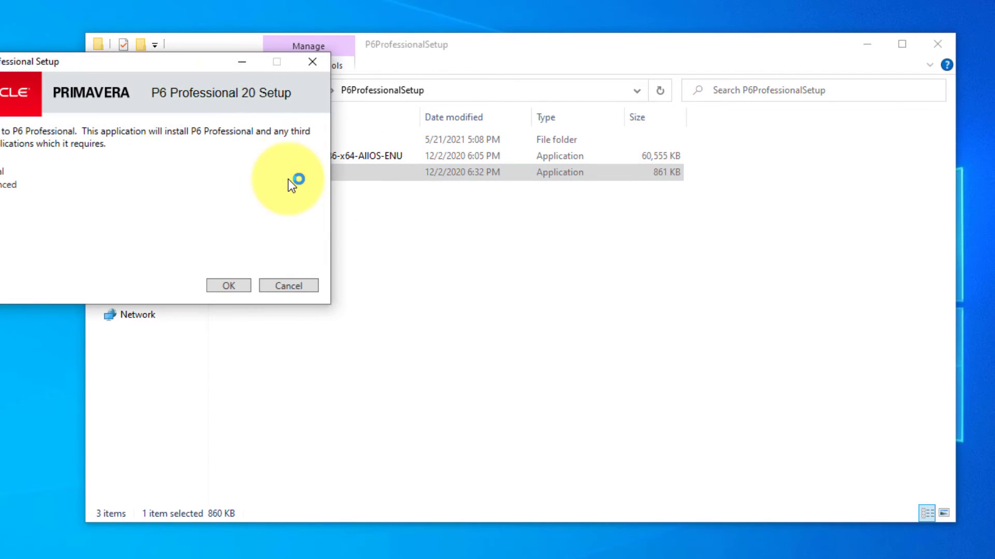
# Step: Install P6 Professional 20 with the Typical installation type until setup reports success
pyautogui.moveTo(180, 63); pyautogui.dragTo(676, 130)
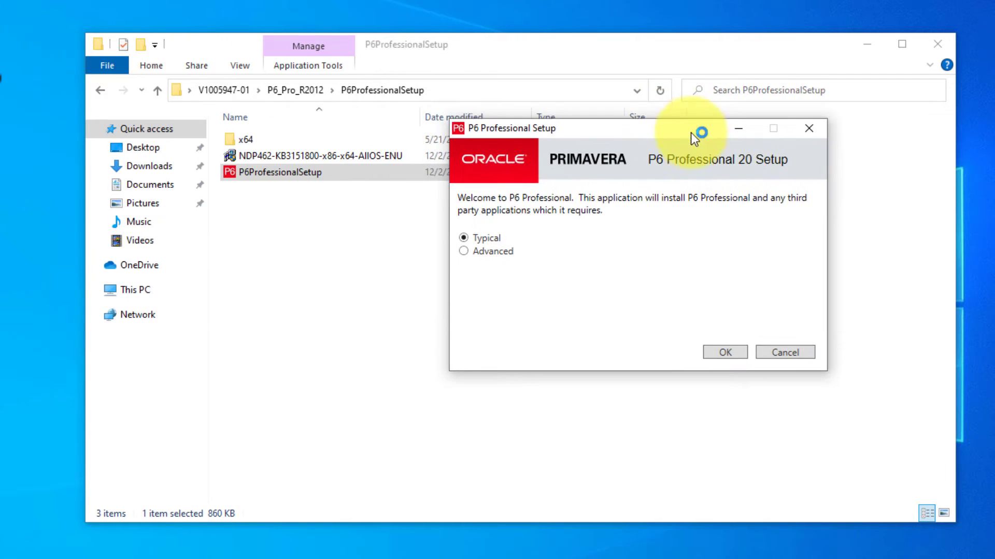
pyautogui.click(867, 46)
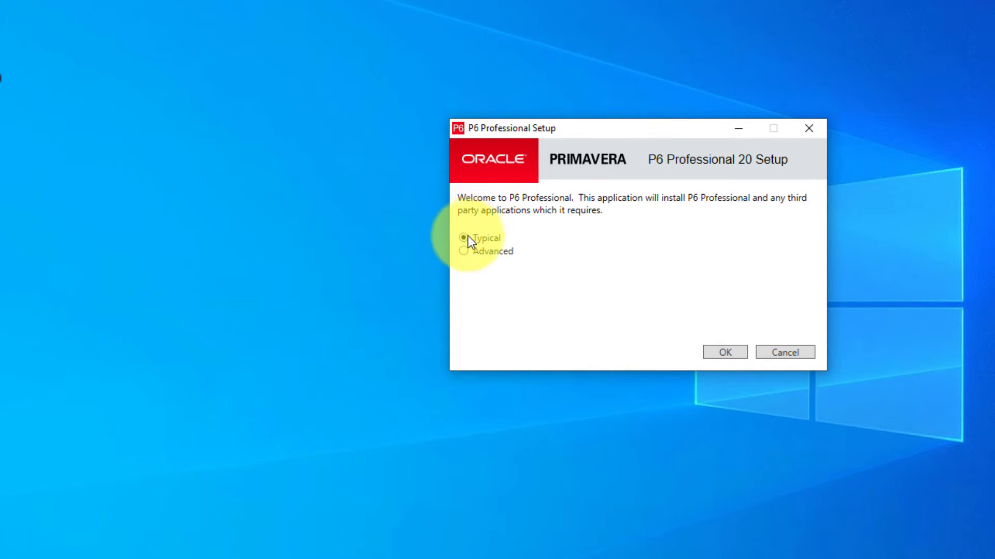
pyautogui.click(721, 351)
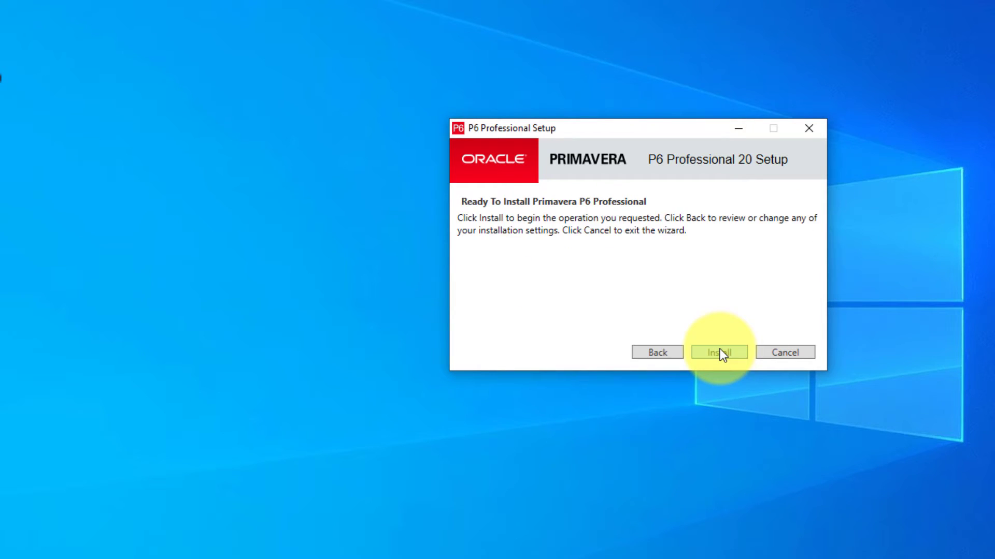
pyautogui.click(720, 351)
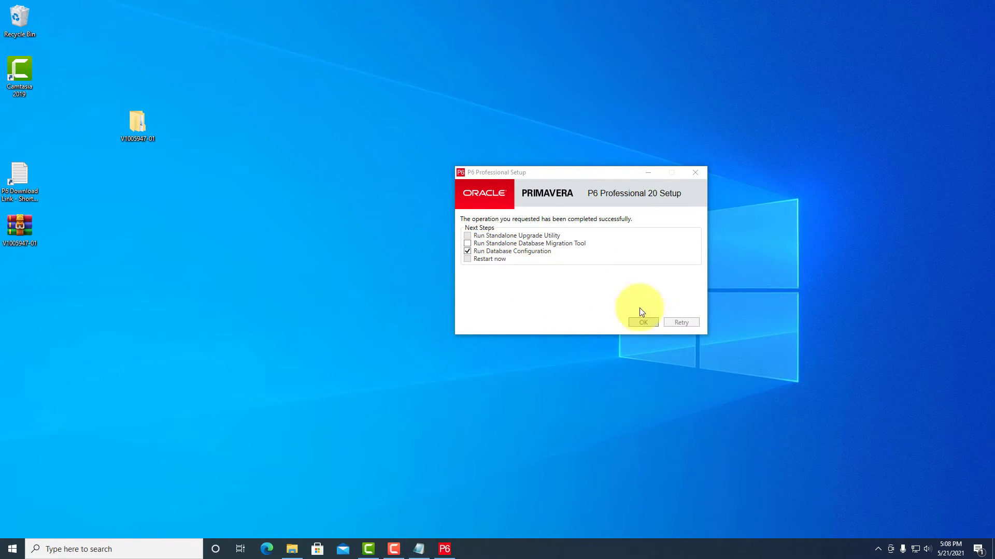
pyautogui.click(642, 323)
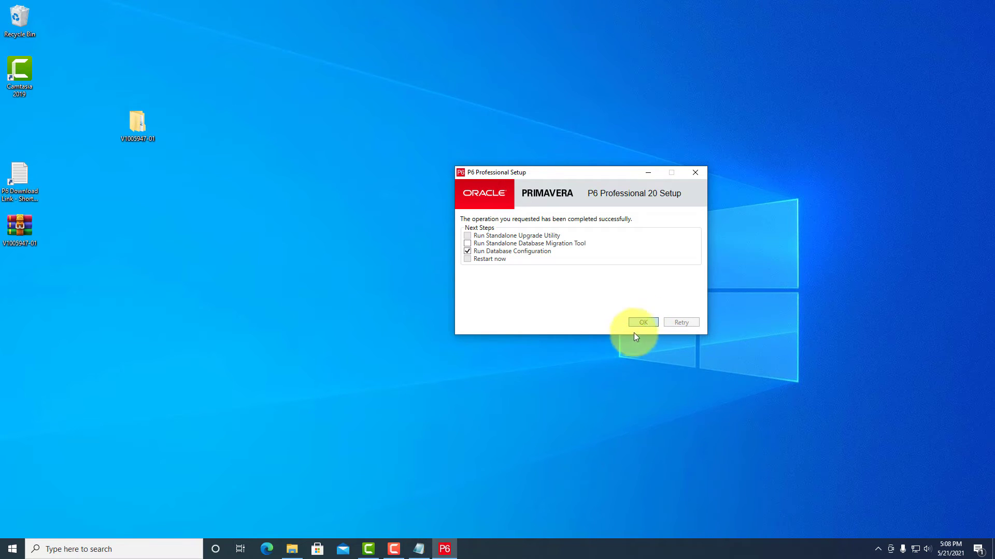
# Step: Finish setup and open the Driver Type list for the PMDB connection in Database Configuration
pyautogui.click(642, 323)
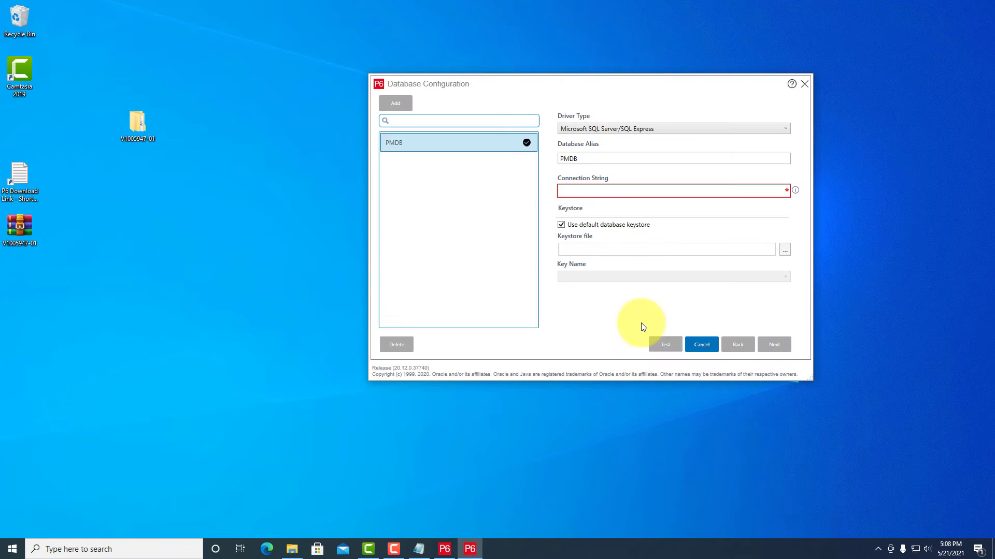
pyautogui.moveTo(515, 85); pyautogui.dragTo(403, 137)
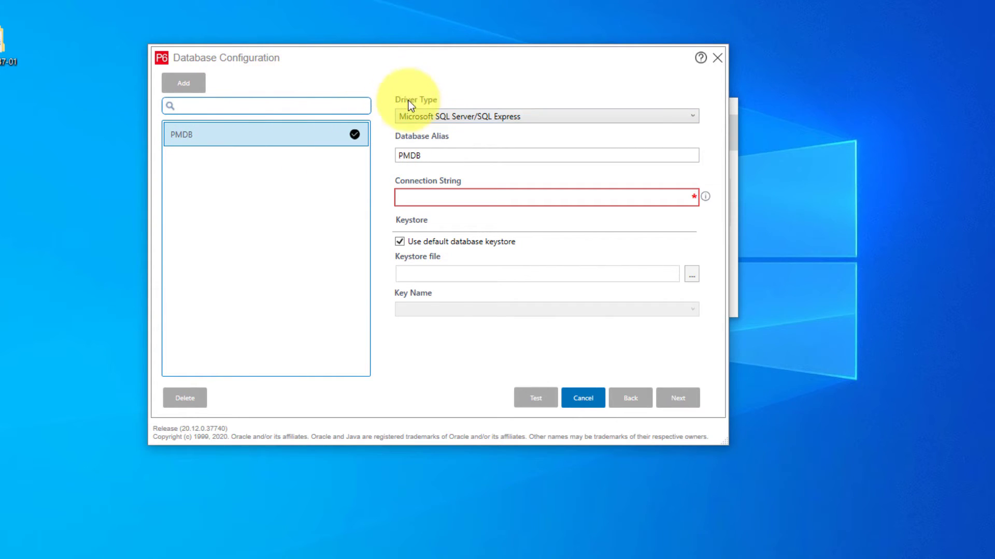
pyautogui.click(433, 118)
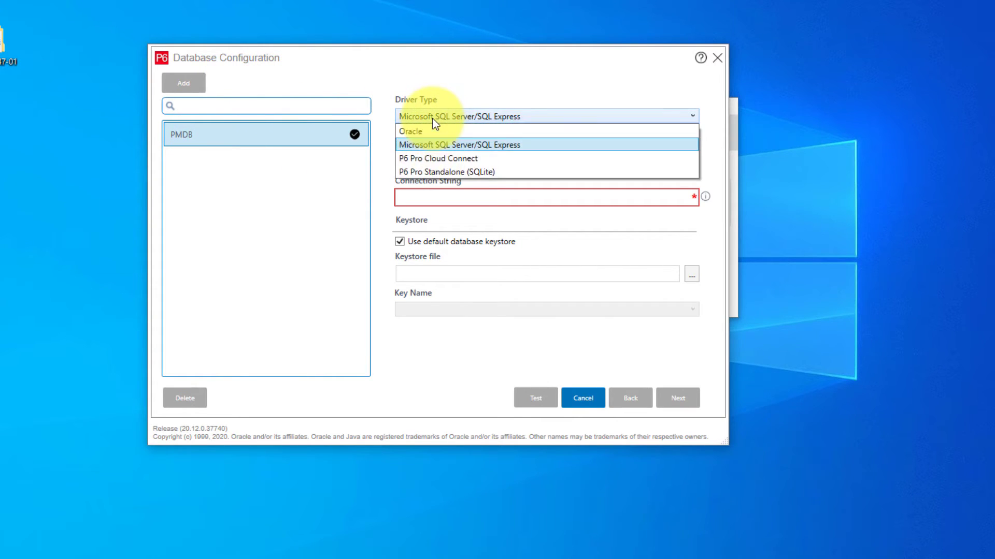
# Step: Set PMDB to P6 Pro Standalone (SQLite) with a new standalone database and continue
pyautogui.click(466, 172)
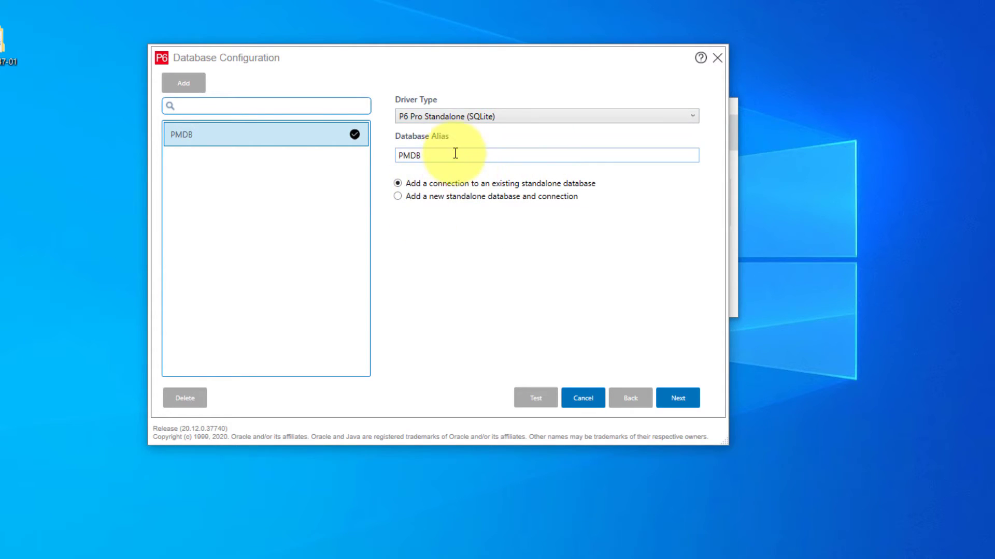
pyautogui.moveTo(455, 155); pyautogui.dragTo(398, 161)
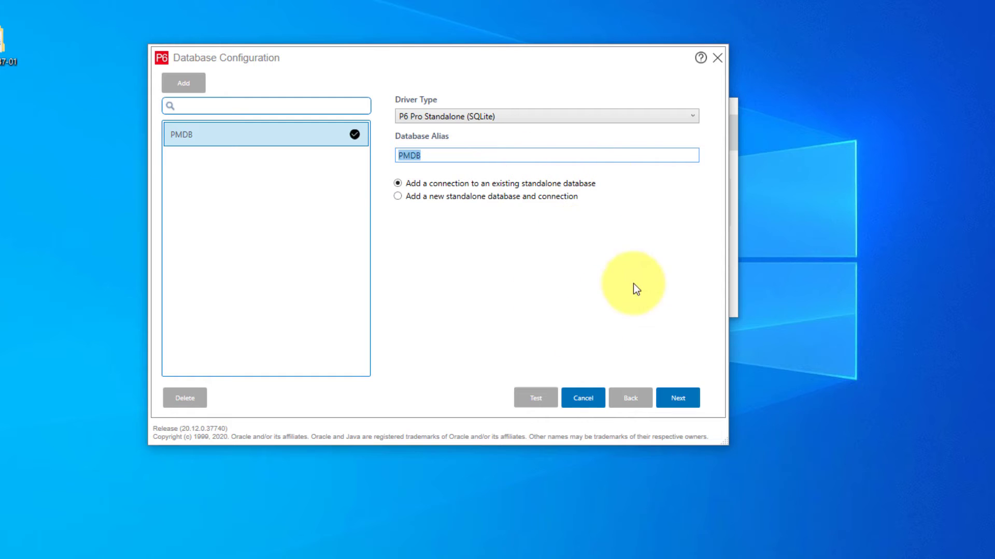
pyautogui.click(398, 197)
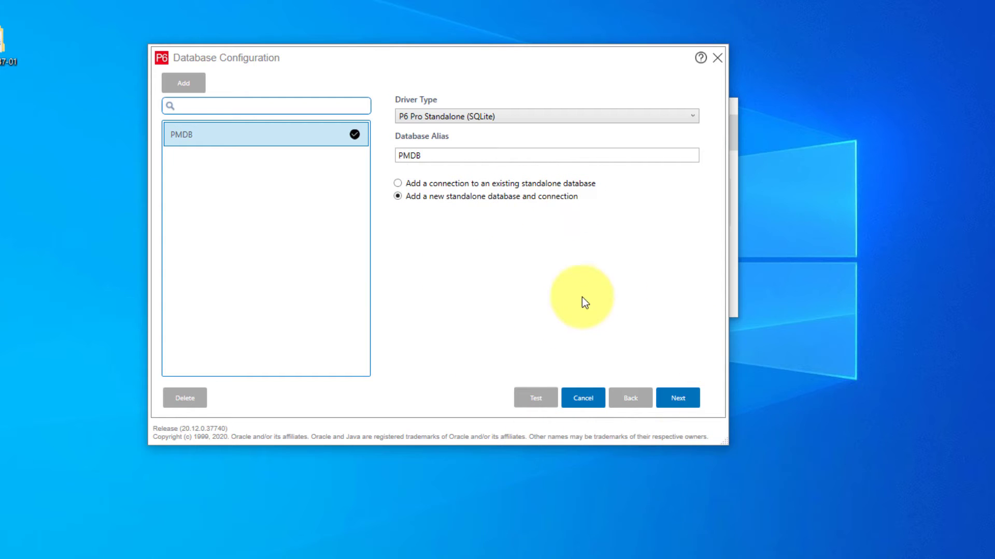
pyautogui.click(677, 395)
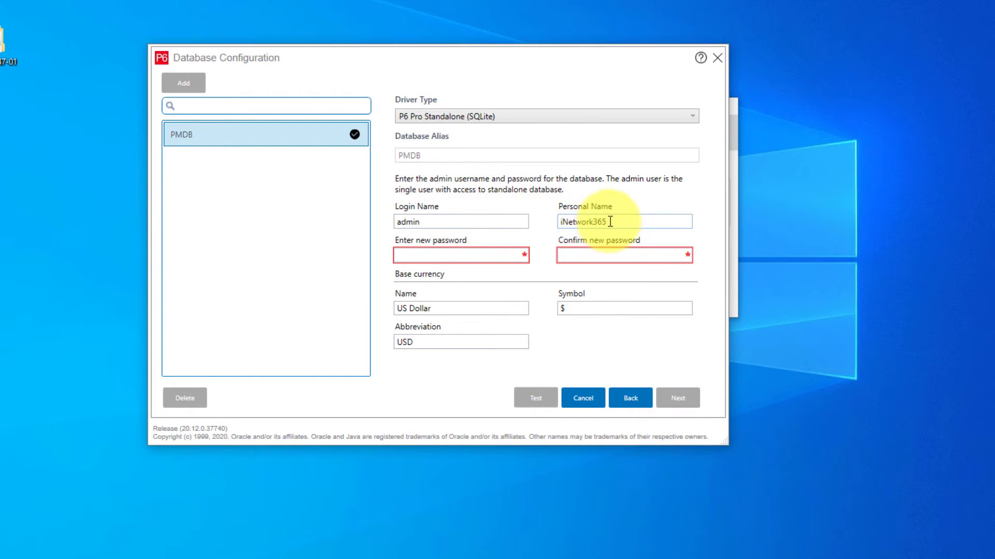
# Step: Keep the admin login and personal name, and enter and confirm the new admin password
pyautogui.moveTo(629, 217); pyautogui.dragTo(557, 222)
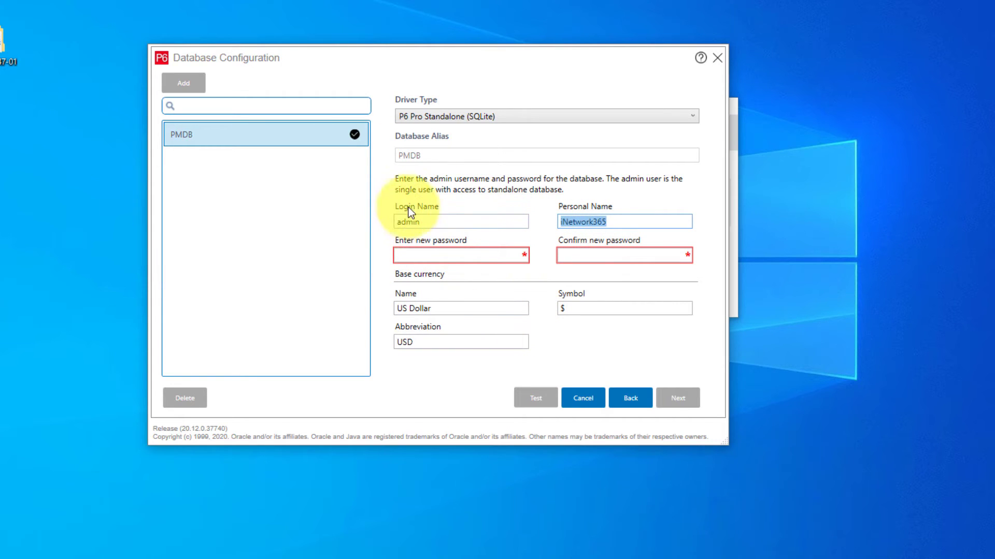
pyautogui.click(422, 222)
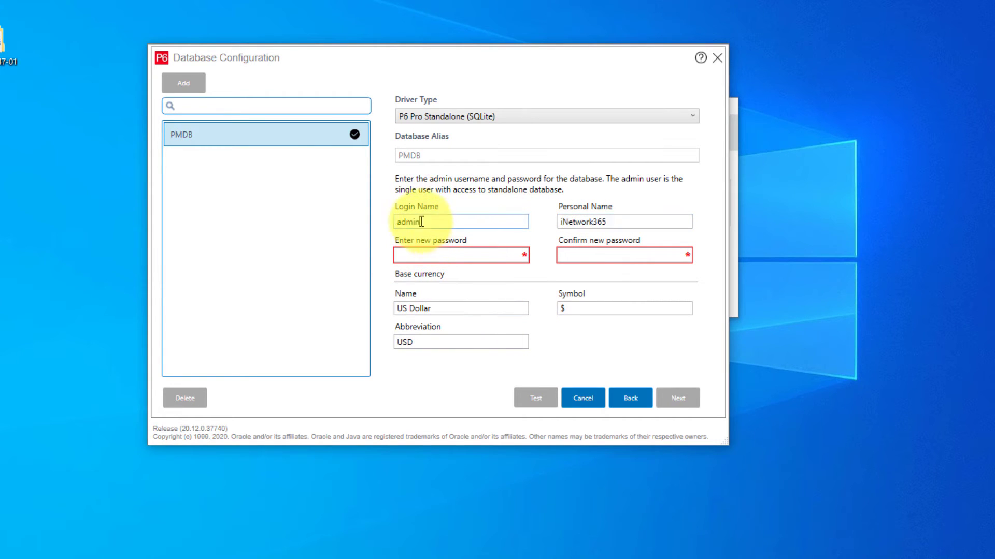
pyautogui.doubleClick(422, 222)
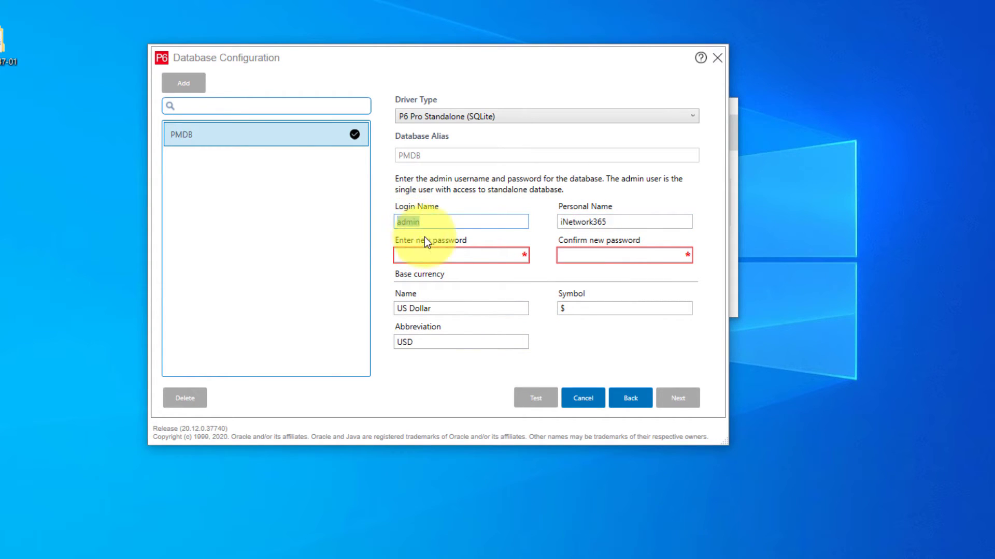
pyautogui.doubleClick(565, 222)
pyautogui.click(612, 223)
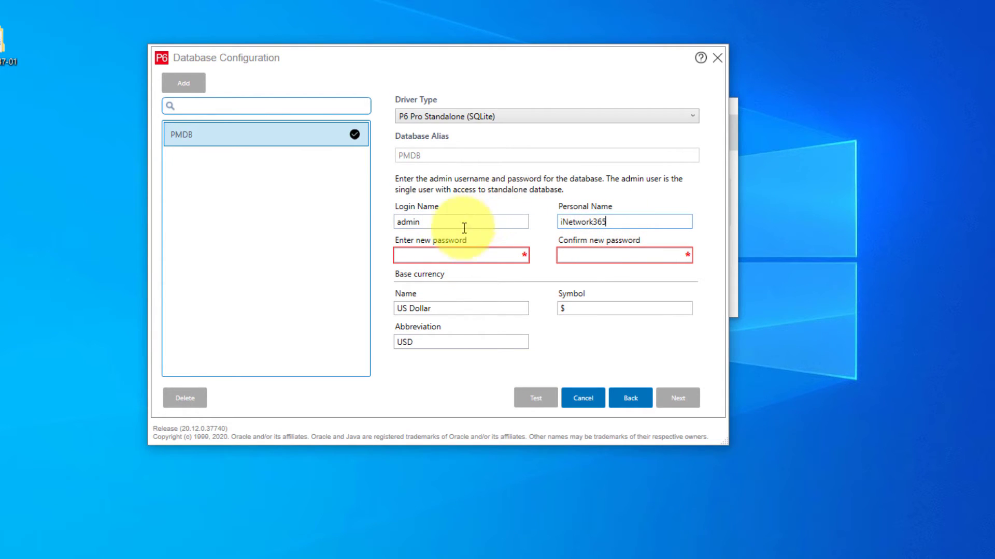
pyautogui.click(439, 255)
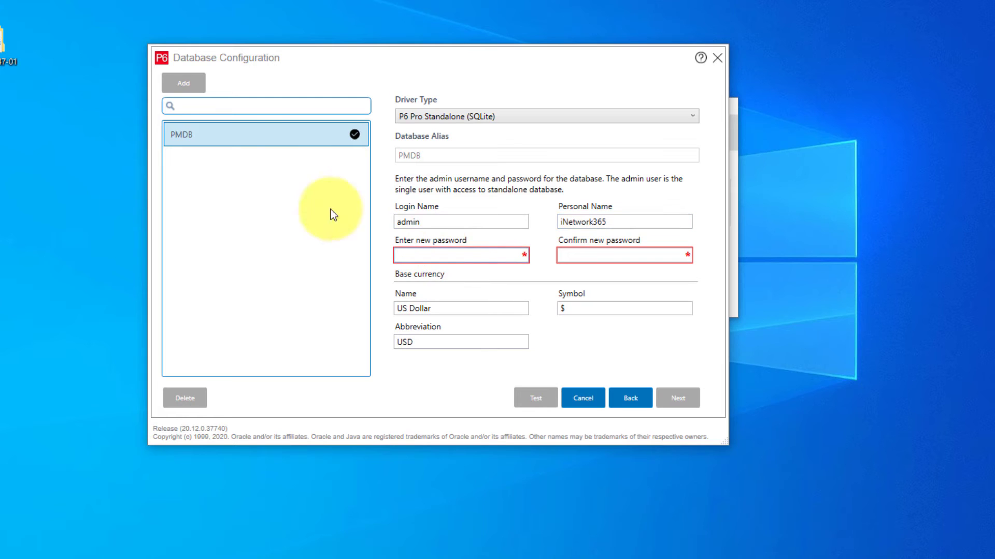
pyautogui.write('admin1234')
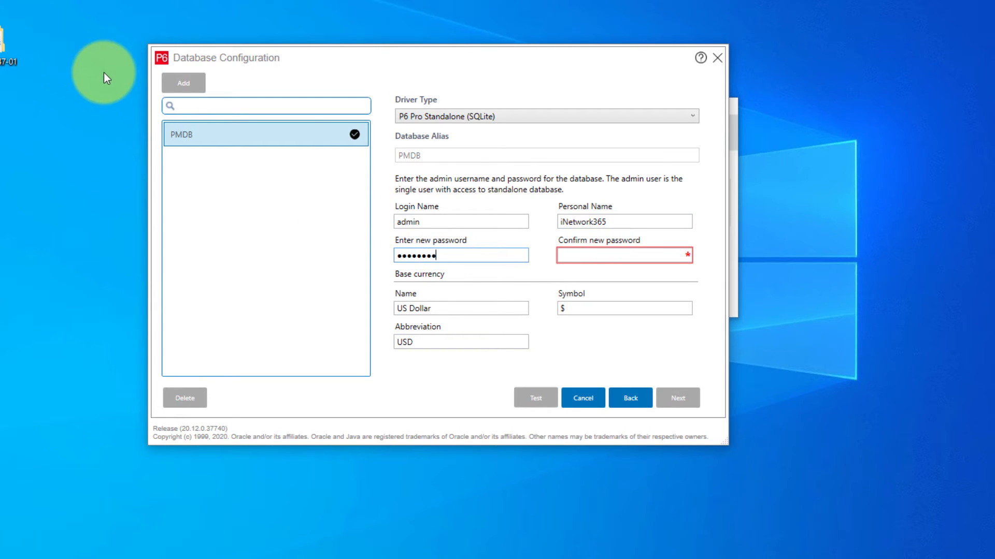
pyautogui.press('Tab')
pyautogui.write('admin1234')
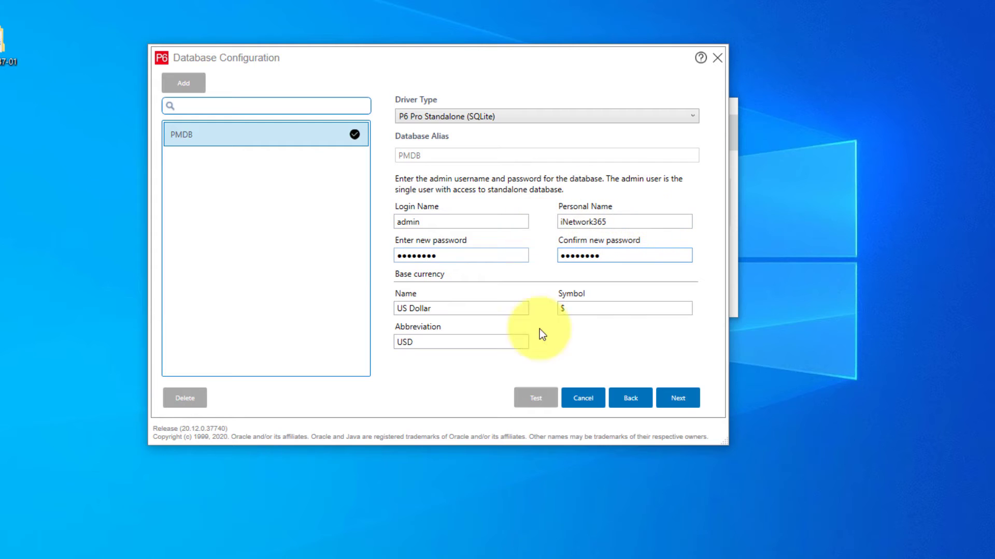
pyautogui.click(681, 397)
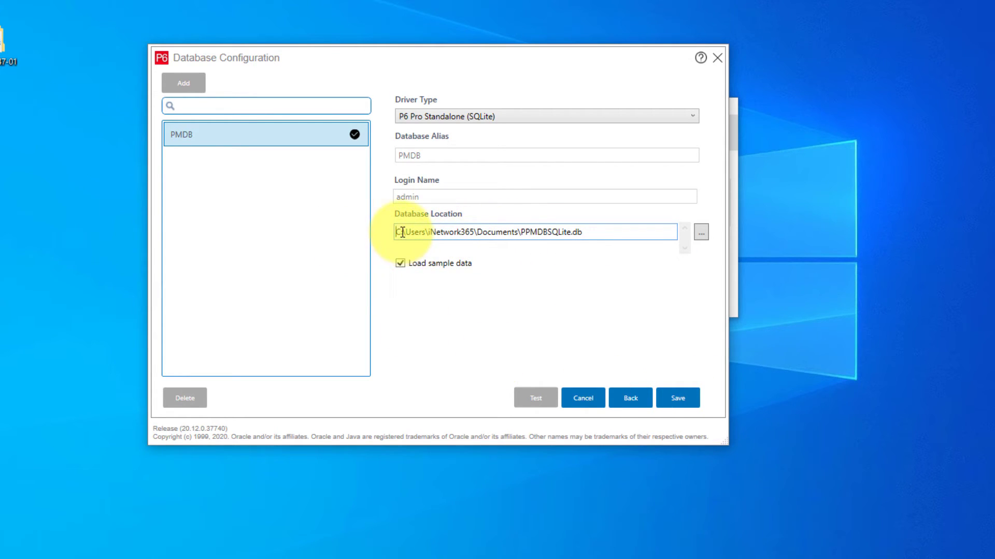
# Step: Save PMDB to PPMDBSQLite.db in Documents with sample data, then close Database Configuration
pyautogui.moveTo(401, 233); pyautogui.dragTo(530, 244)
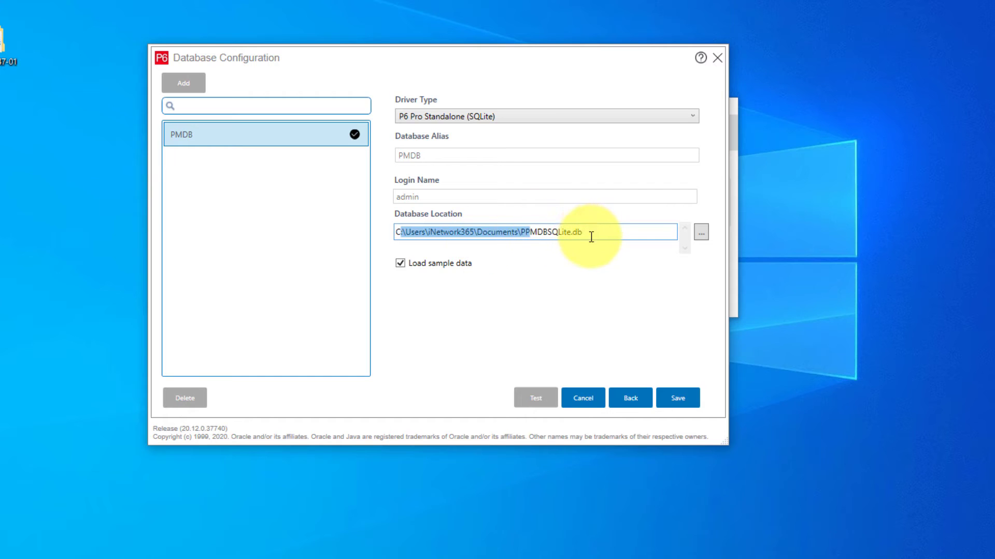
pyautogui.moveTo(588, 235); pyautogui.dragTo(563, 236)
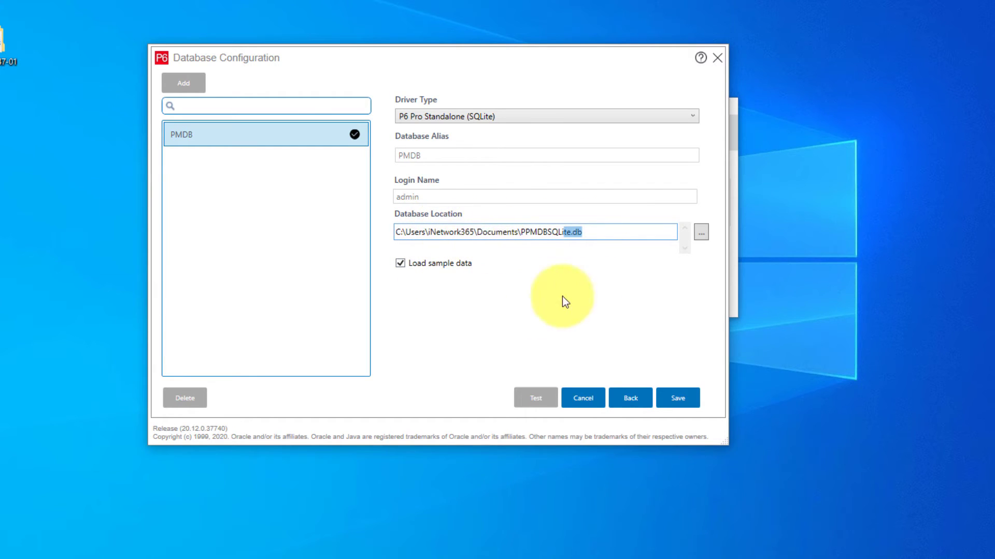
pyautogui.click(673, 400)
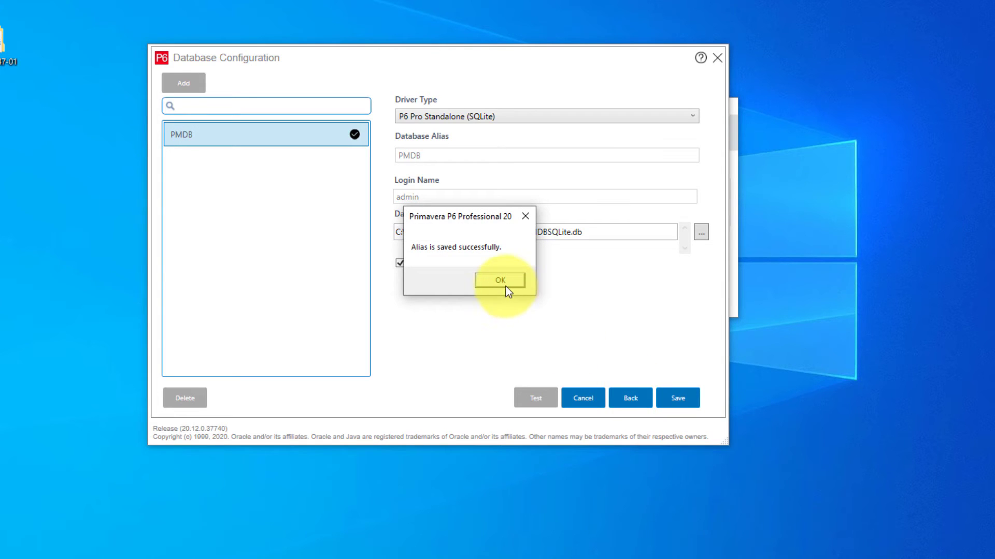
pyautogui.click(505, 283)
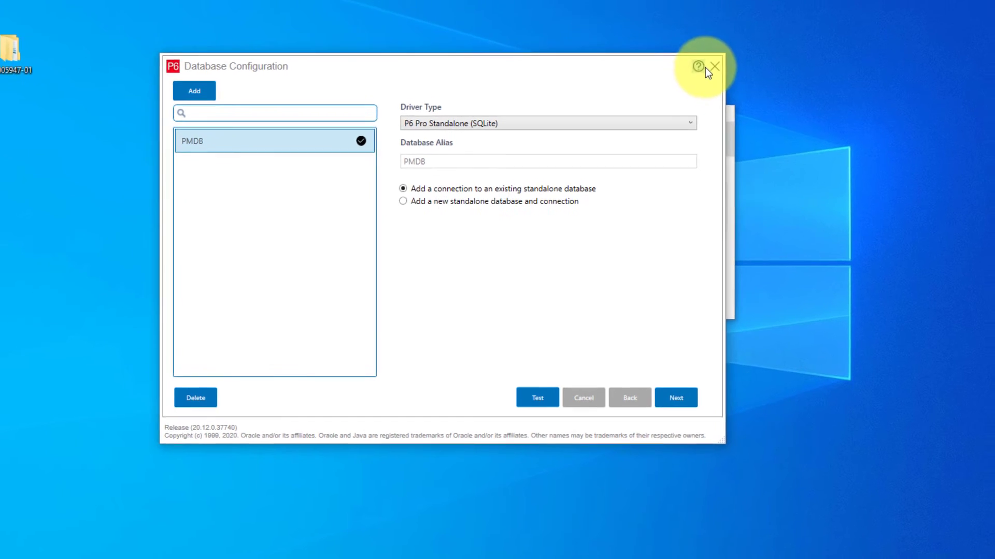
pyautogui.click(714, 66)
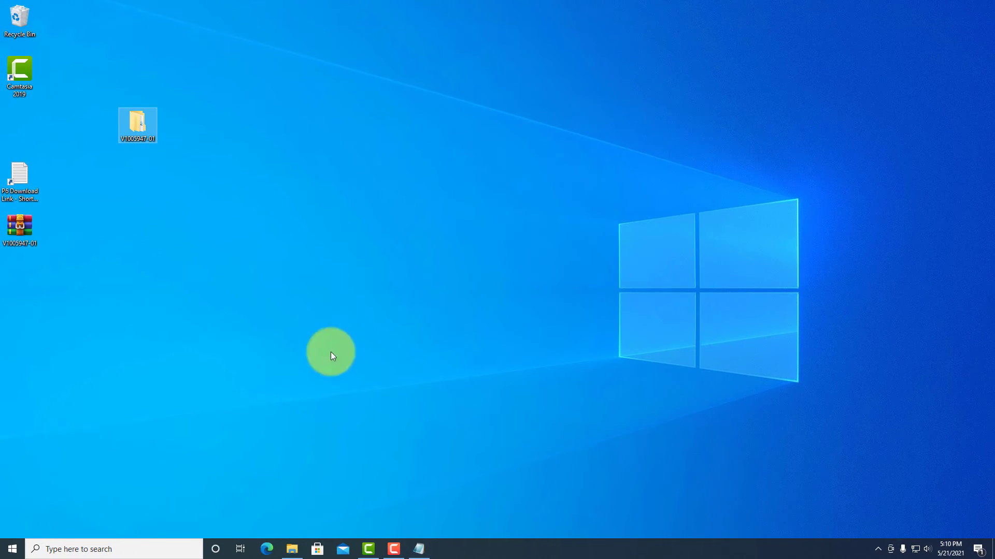
# Step: Search 'p6' from the taskbar and launch P6 Professional 20 (x64)
pyautogui.click(10, 548)
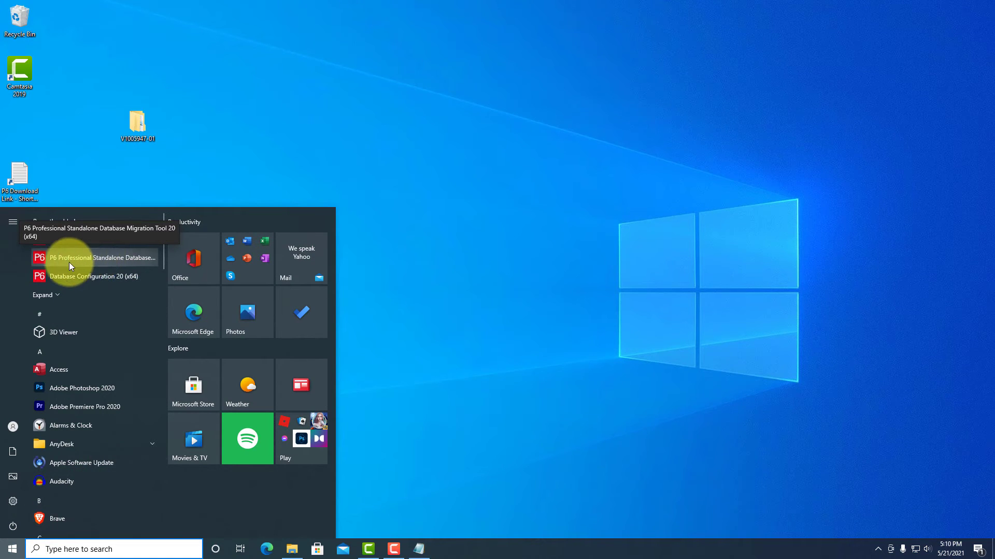
pyautogui.click(86, 550)
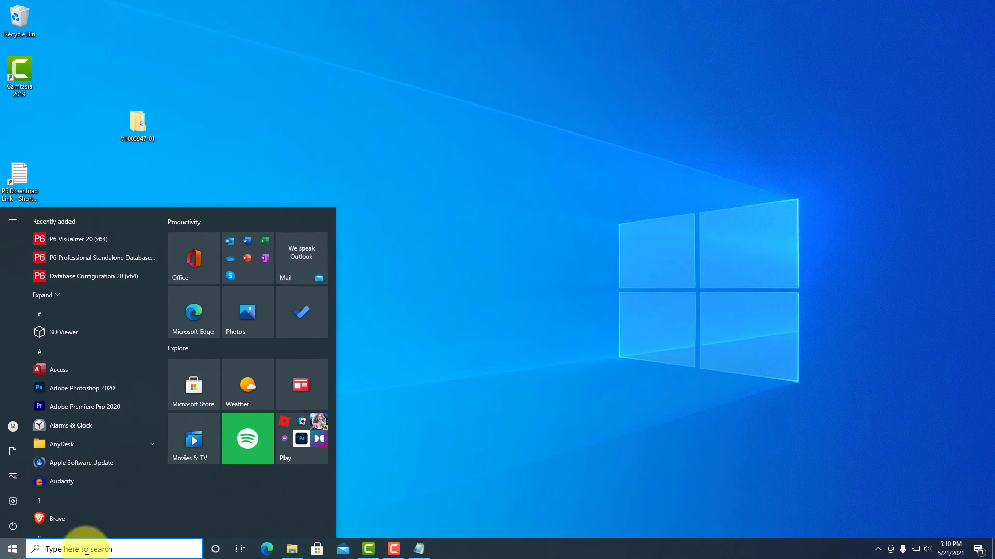
pyautogui.write('p6')
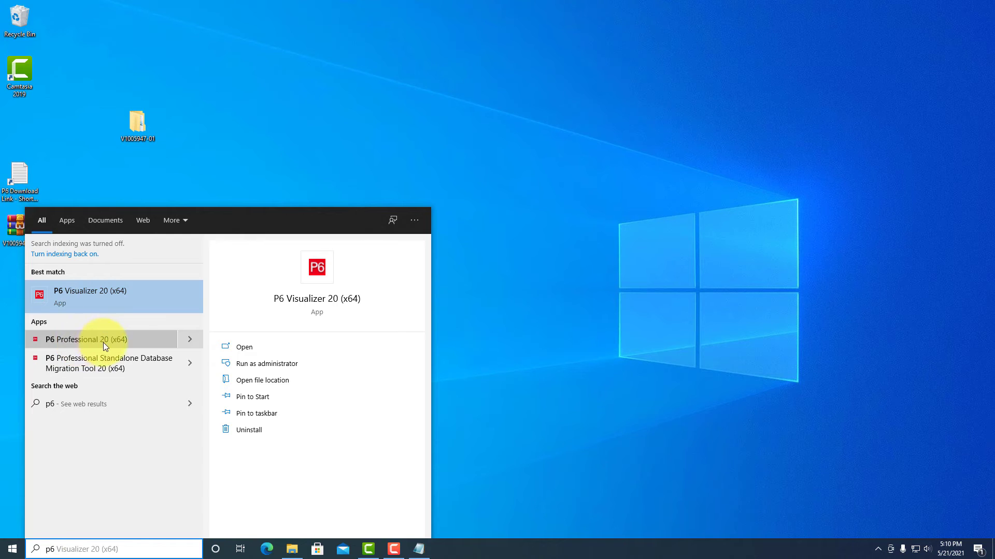
pyautogui.click(126, 340)
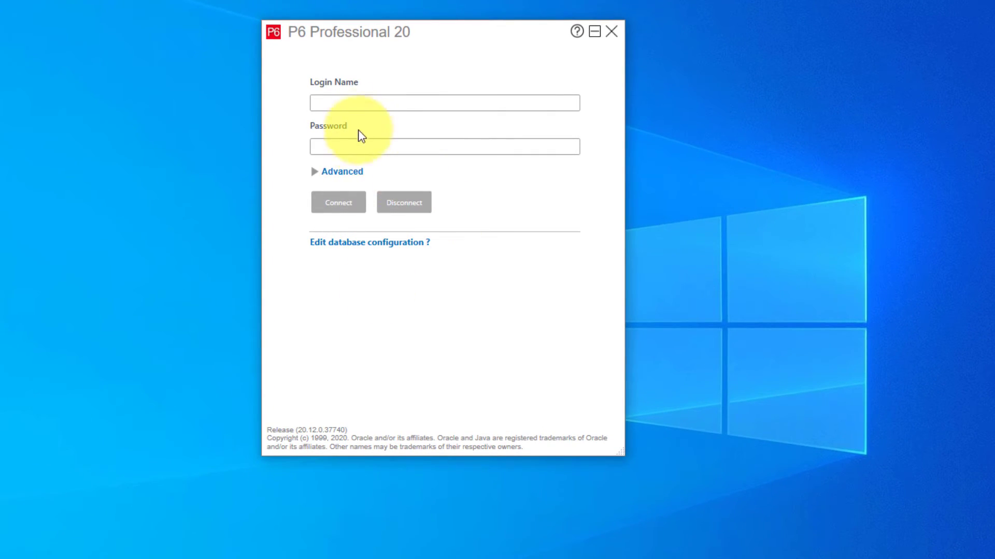
# Step: Connect to the database as admin with the account password, then dismiss the industry-not-selected warning
pyautogui.click(368, 105)
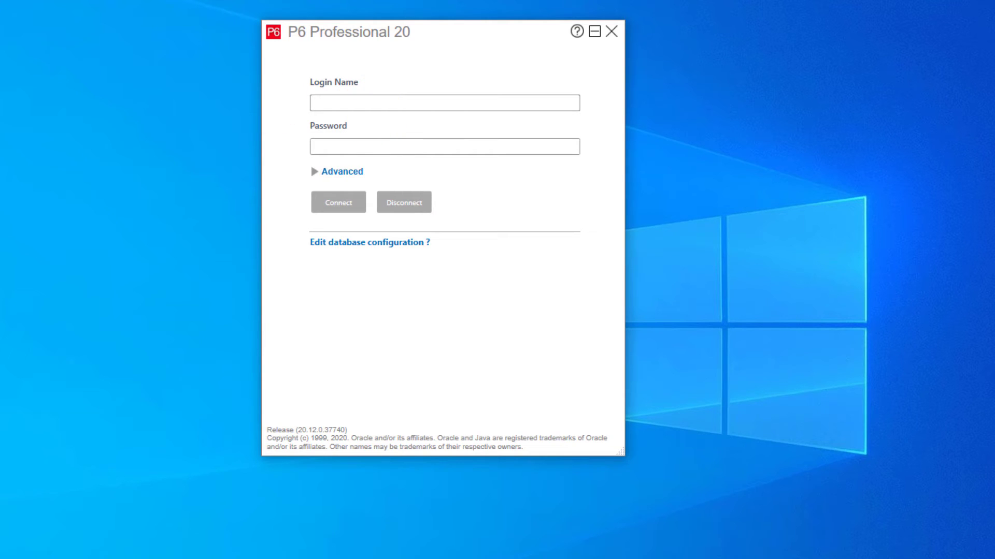
pyautogui.write('admin')
pyautogui.press('Tab')
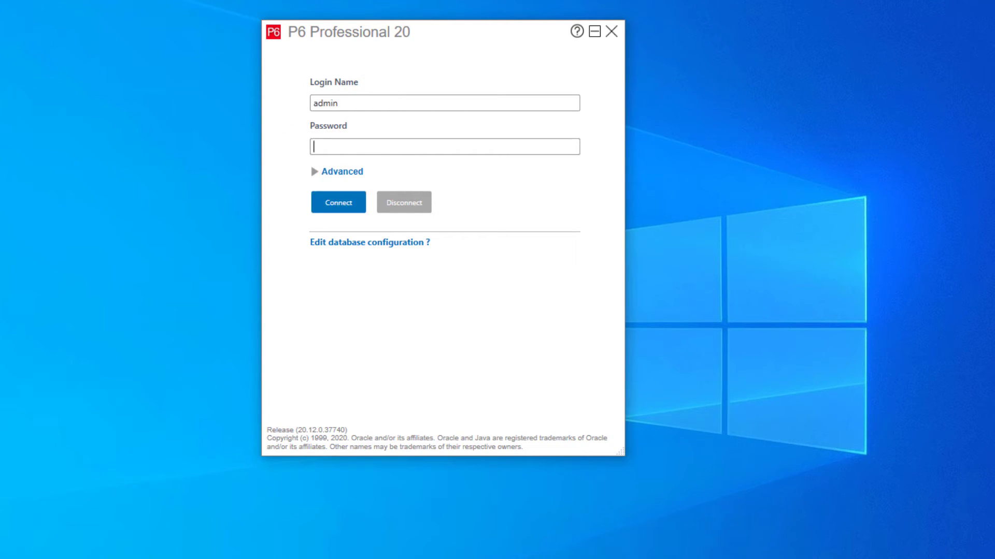
pyautogui.write('ad')
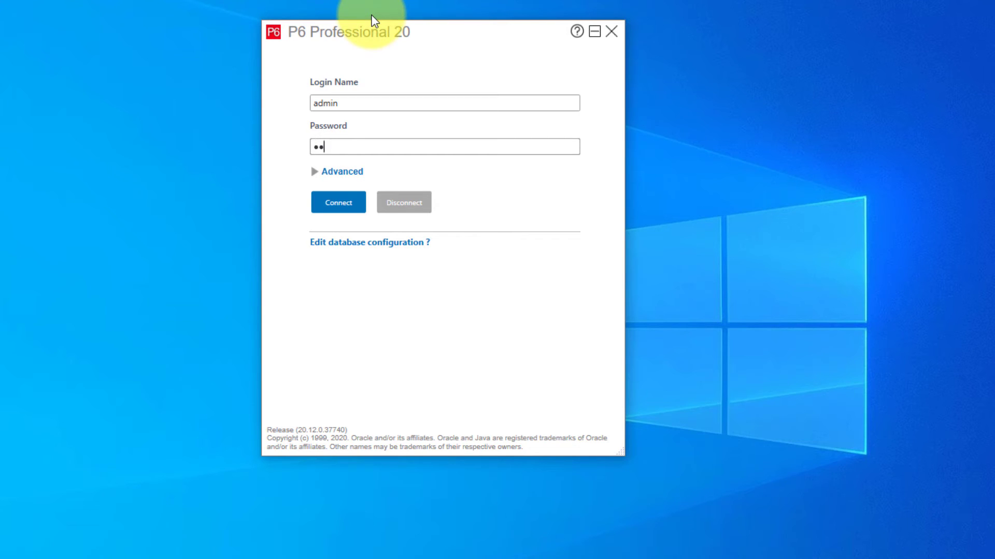
pyautogui.write('min123')
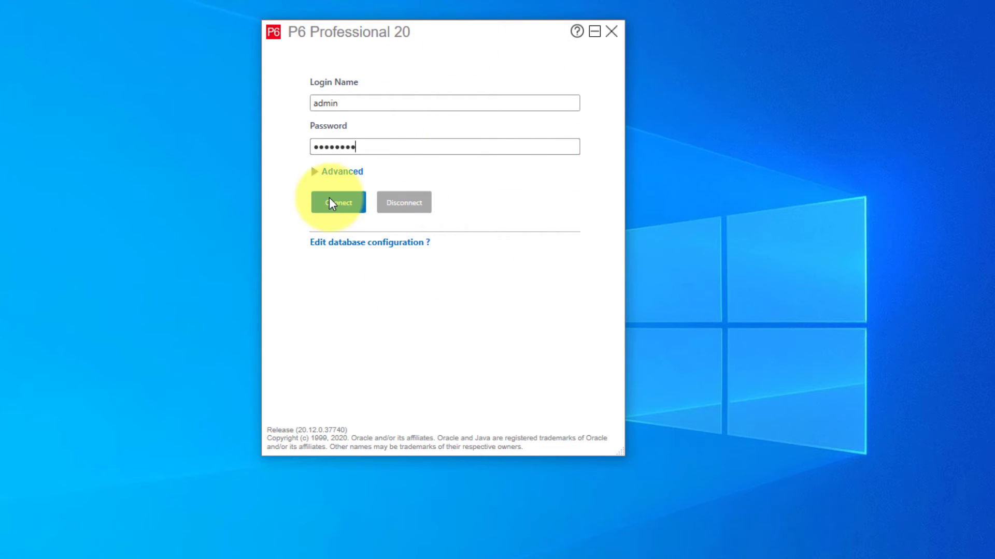
pyautogui.click(334, 204)
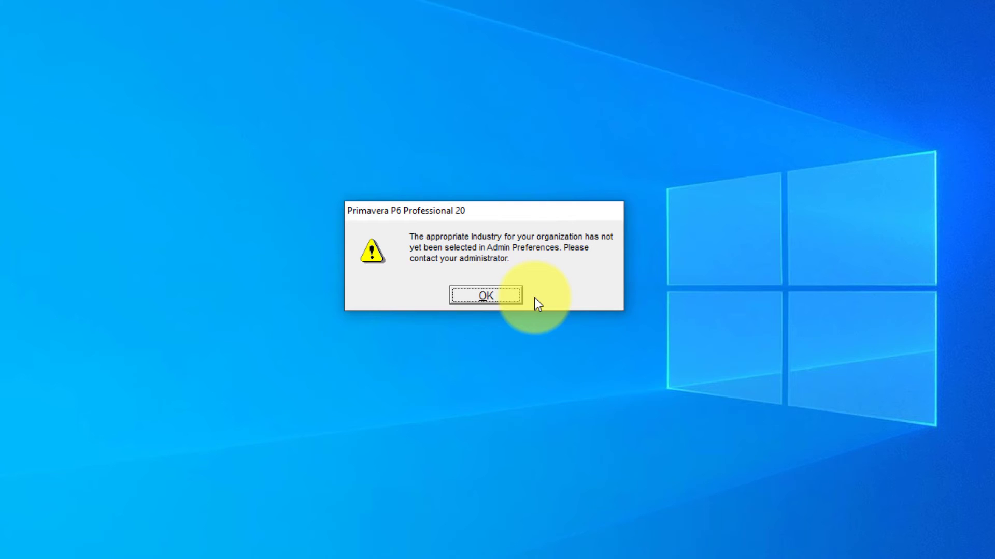
pyautogui.click(514, 299)
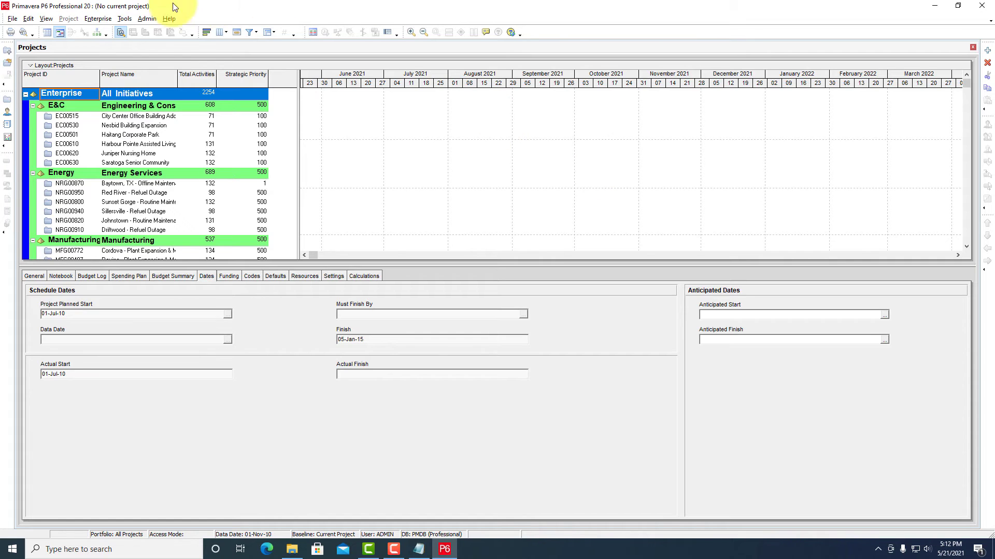
# Step: Select Engineering and Construction on the Admin Preferences Industry tab and acknowledge the change notice
pyautogui.click(144, 18)
pyautogui.moveTo(124, 19)
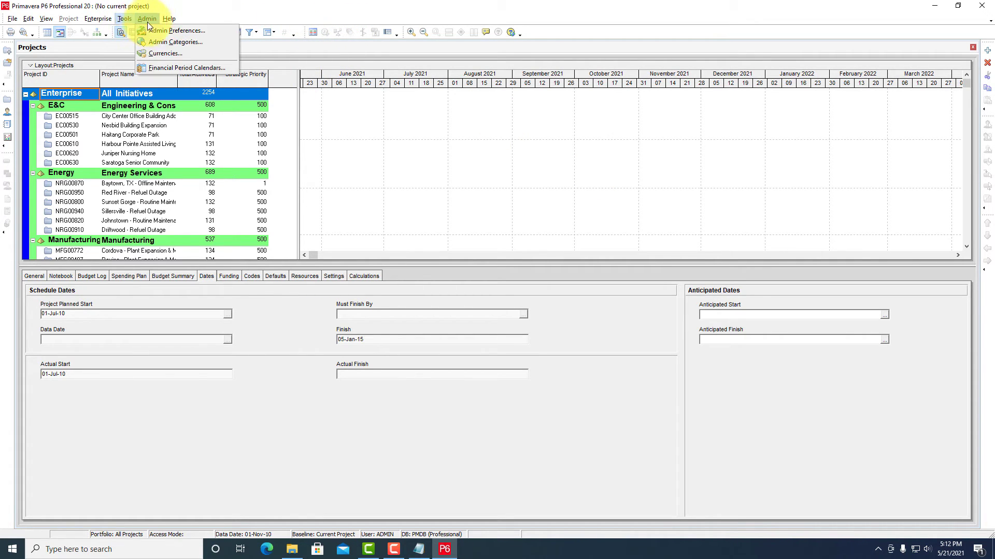
pyautogui.click(193, 32)
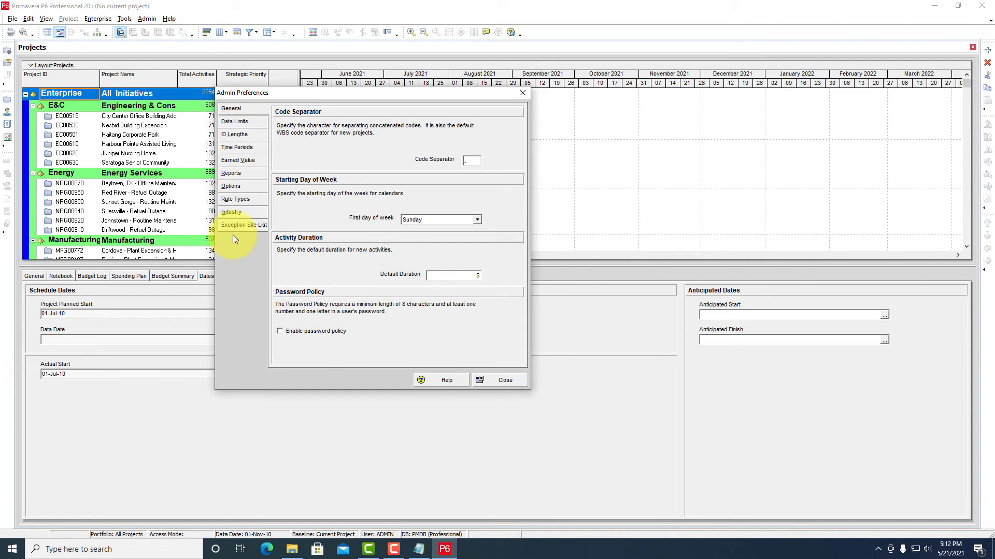
pyautogui.click(233, 211)
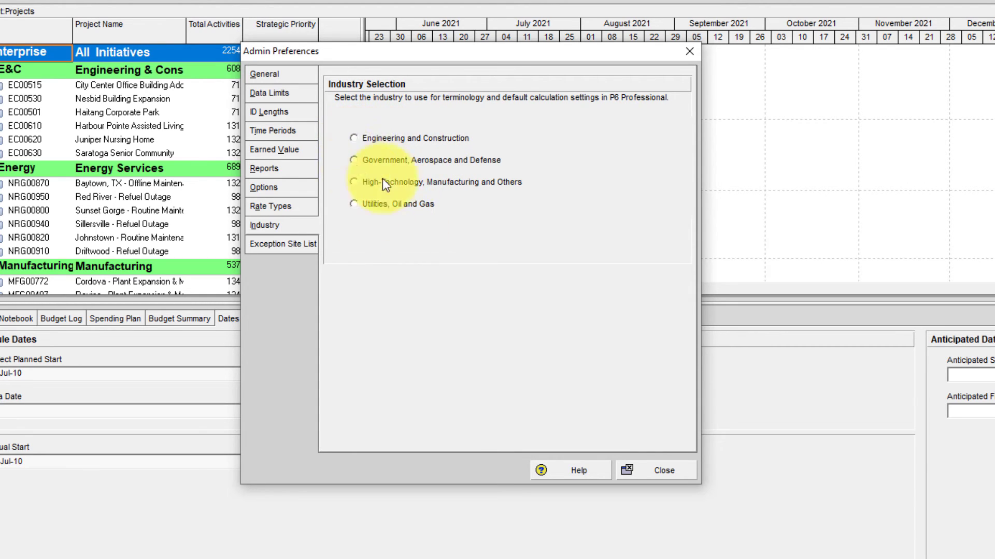
pyautogui.click(356, 136)
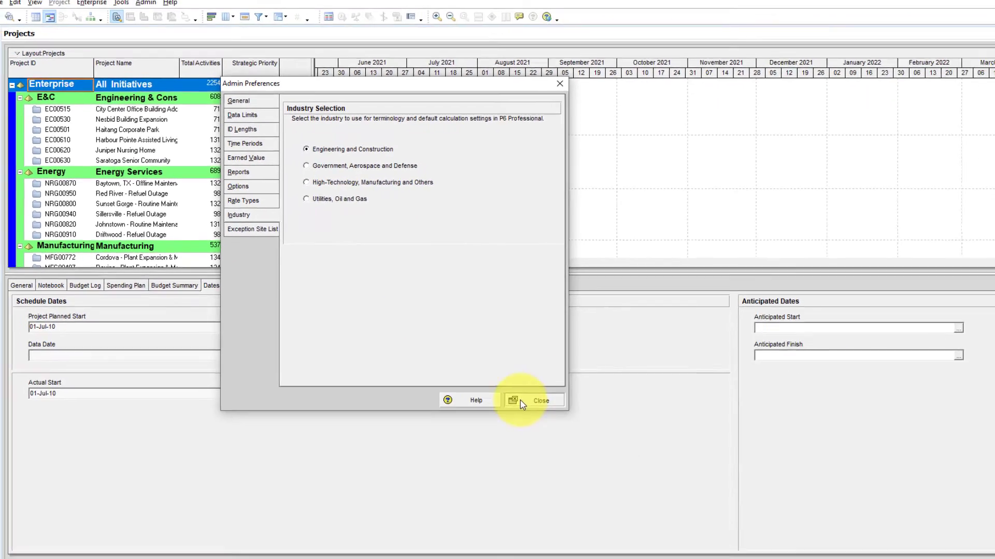
pyautogui.click(643, 469)
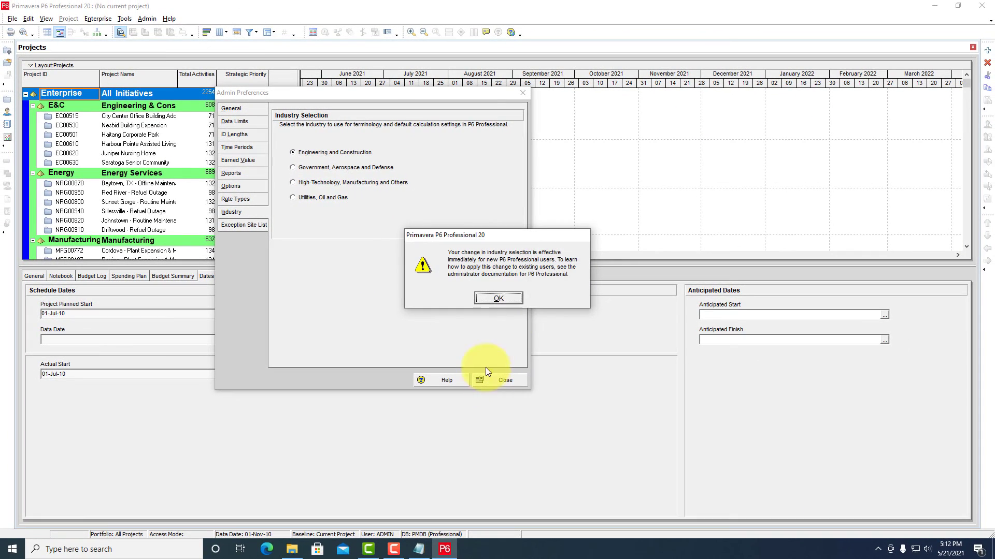
pyautogui.click(492, 297)
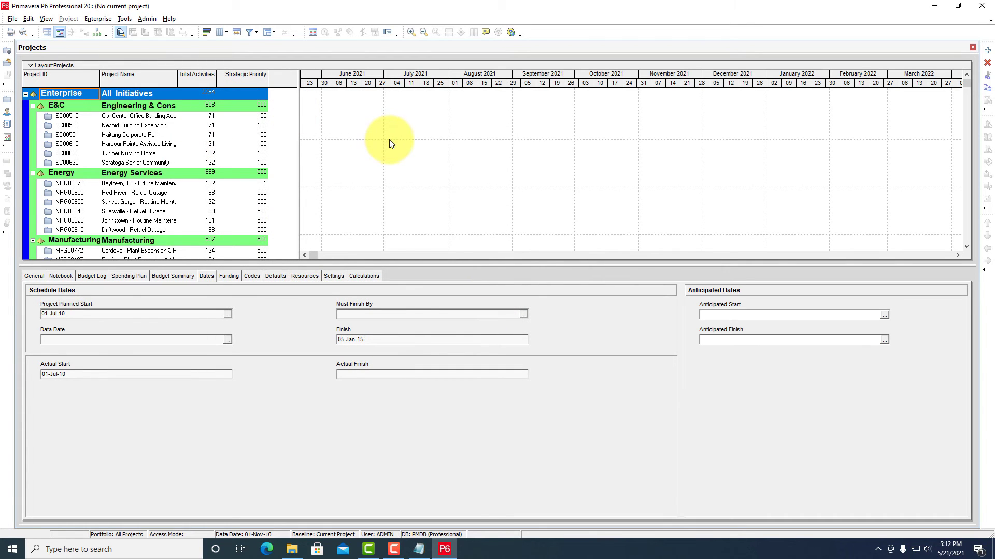
pyautogui.click(29, 20)
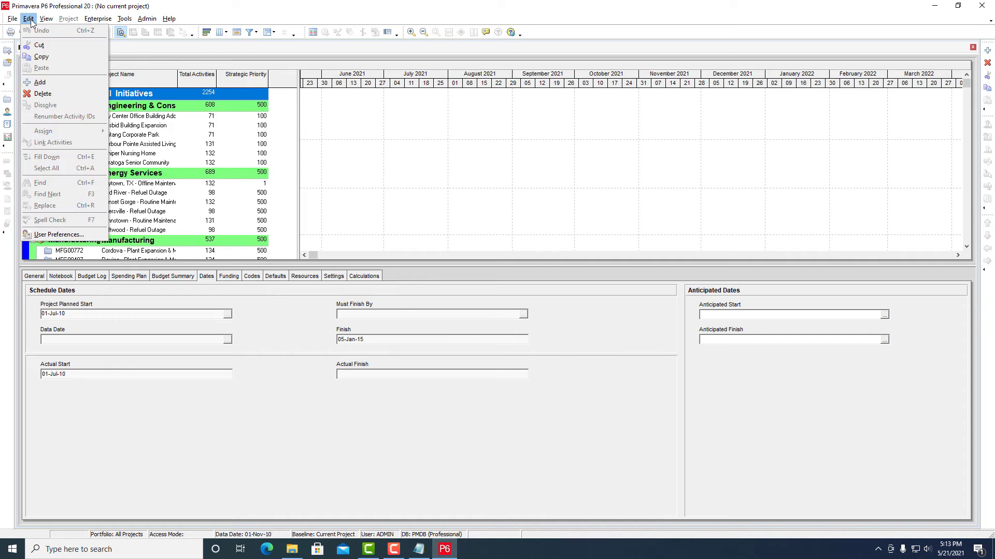
pyautogui.click(58, 236)
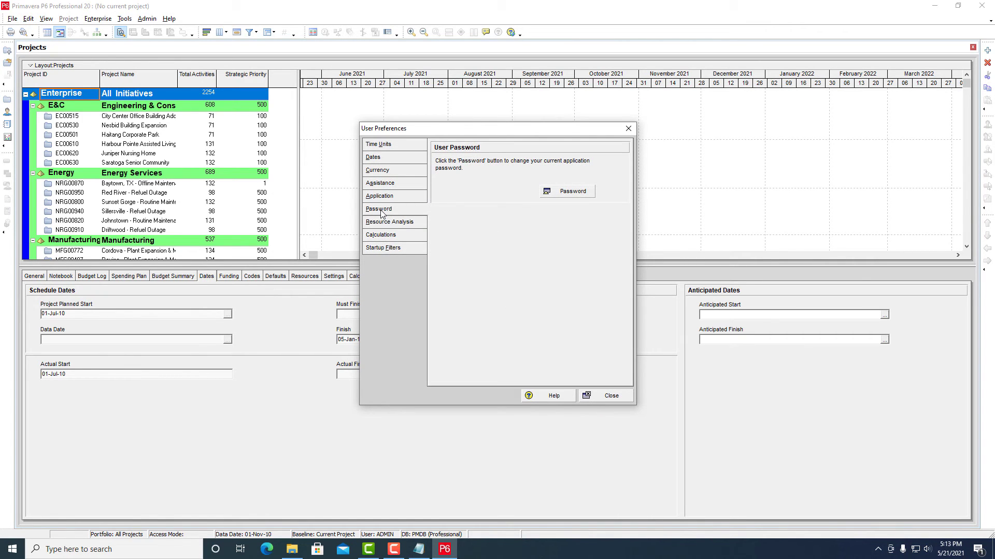
pyautogui.click(568, 195)
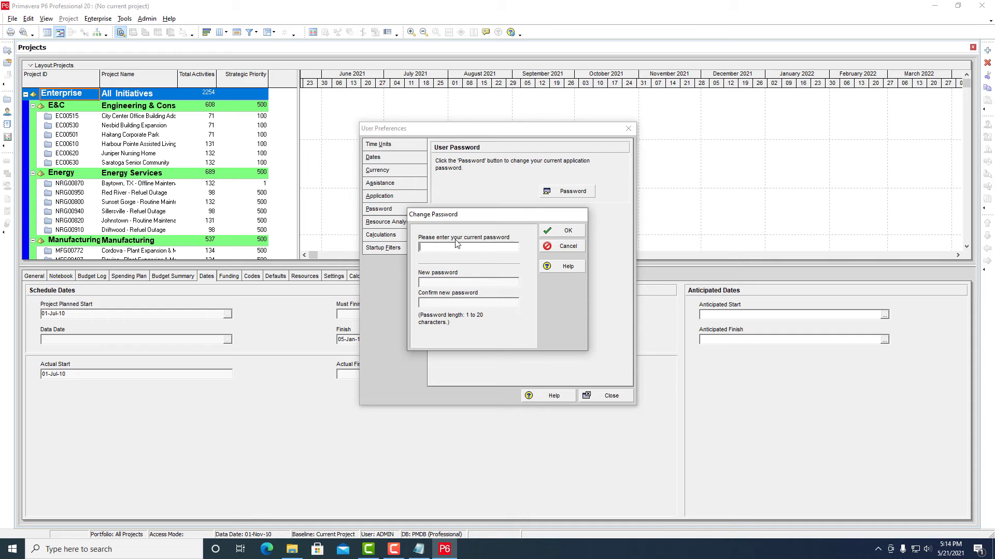
pyautogui.click(561, 247)
pyautogui.click(601, 396)
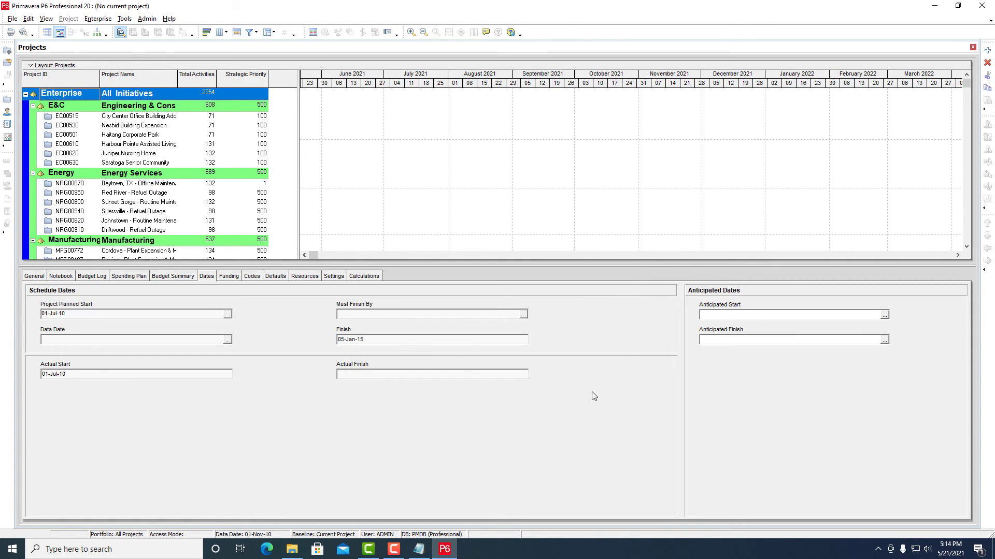